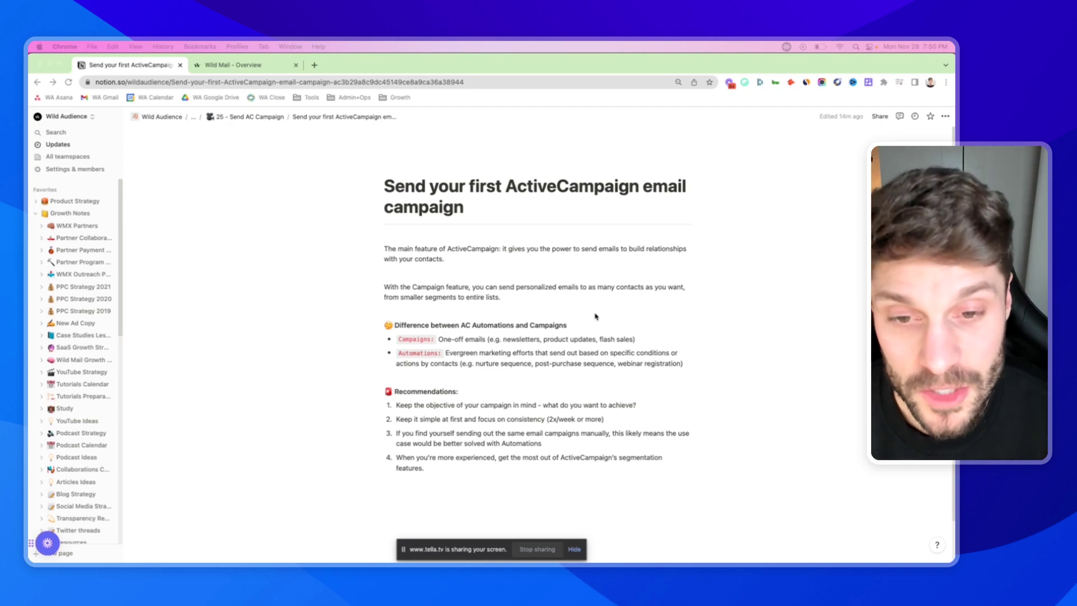
Step: Scroll through the Notion guide's recommendations, selecting text near the first one, before leaving the guide
{"action": "scroll", "coordinate": [461, 314], "scroll_direction": "down", "scroll_amount": 1}
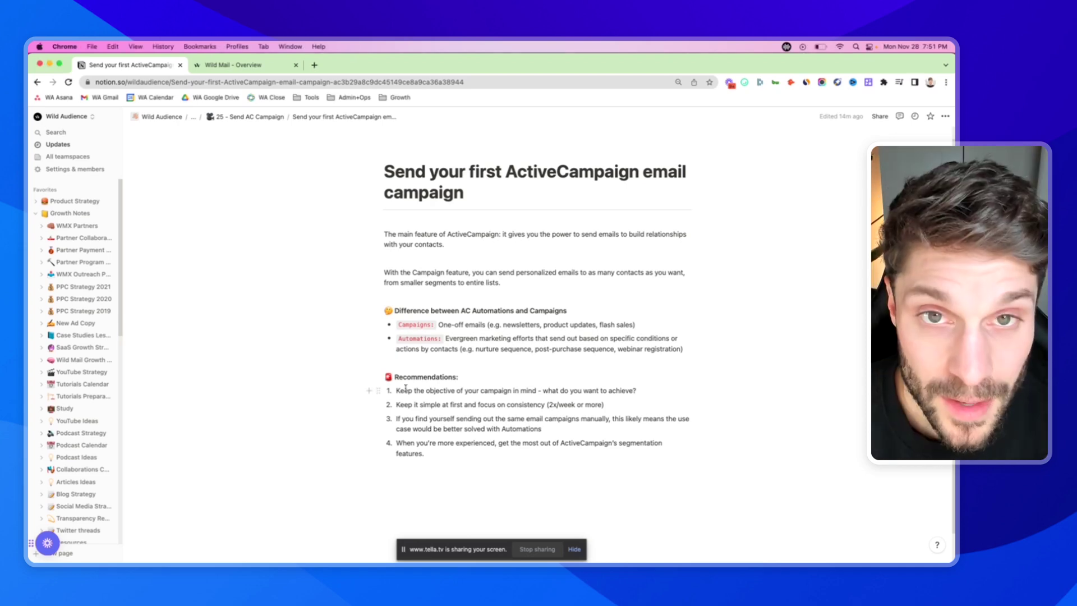
{"action": "left_click_drag", "start_coordinate": [413, 391], "coordinate": [537, 393]}
{"action": "left_click", "coordinate": [537, 393]}
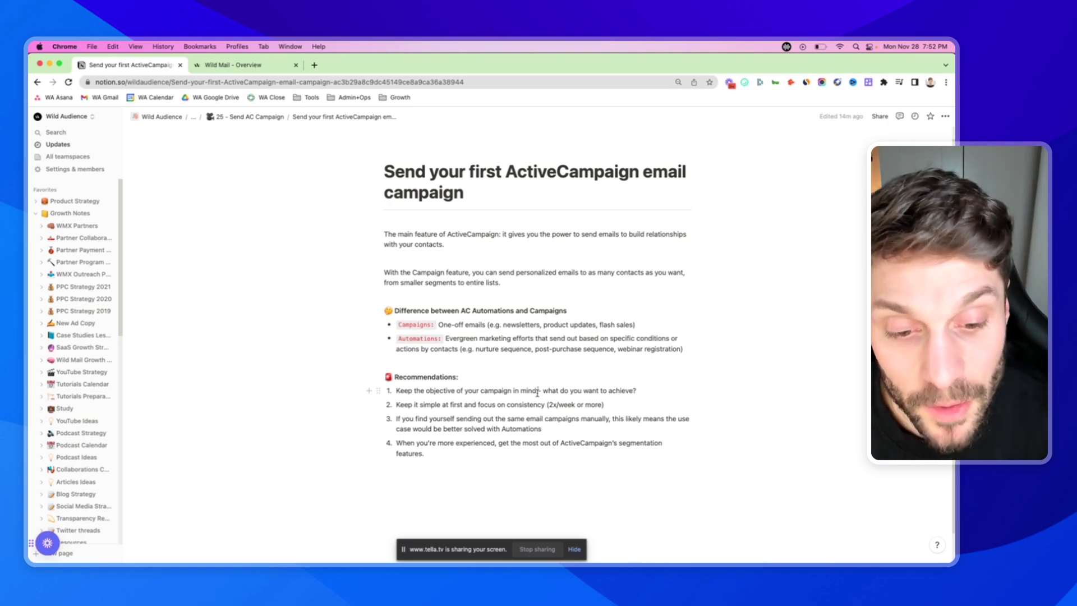
{"action": "left_click", "coordinate": [537, 391]}
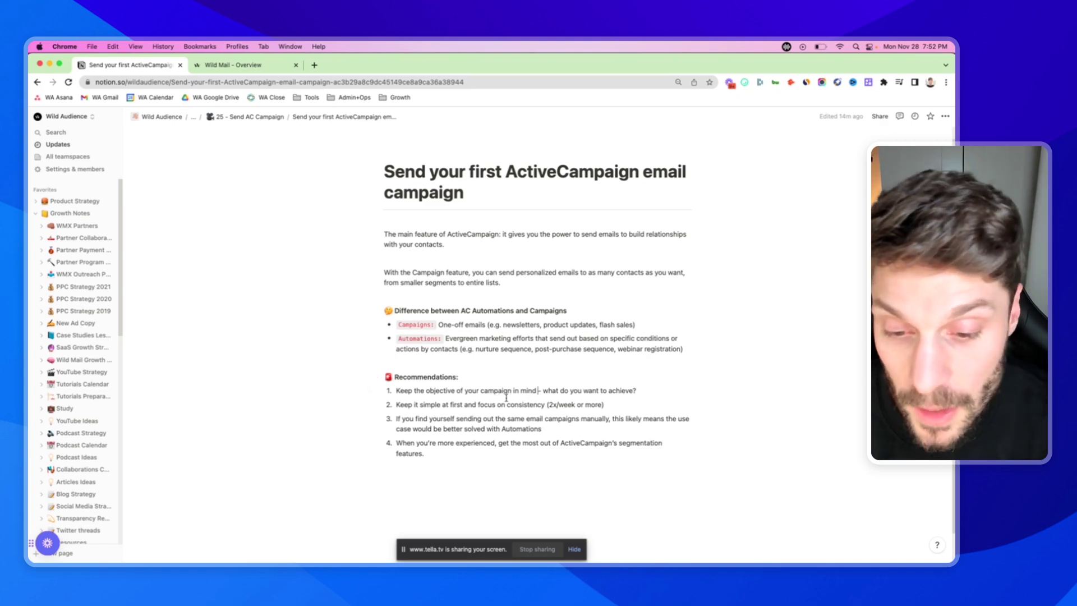
{"action": "scroll", "coordinate": [530, 359], "scroll_direction": "down", "scroll_amount": 1}
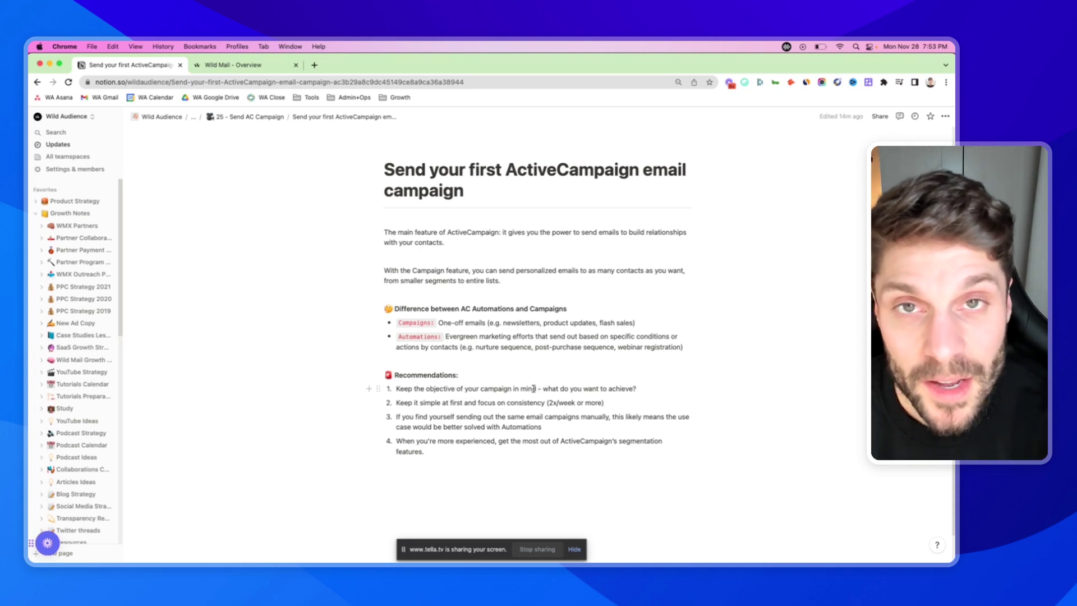
{"action": "left_click", "coordinate": [534, 388]}
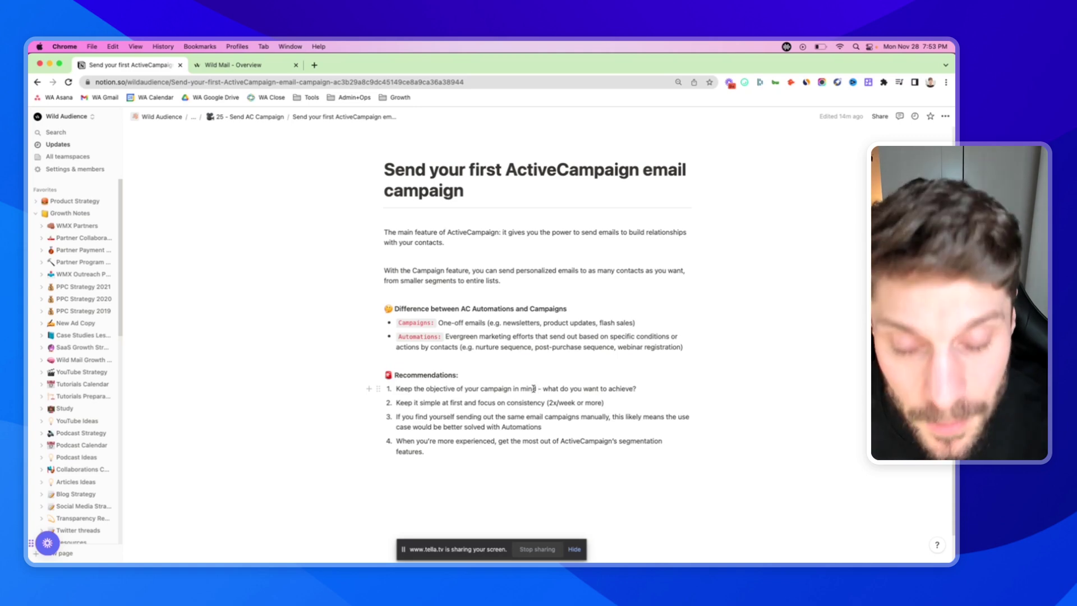
{"action": "scroll", "coordinate": [475, 340], "scroll_direction": "down", "scroll_amount": 1}
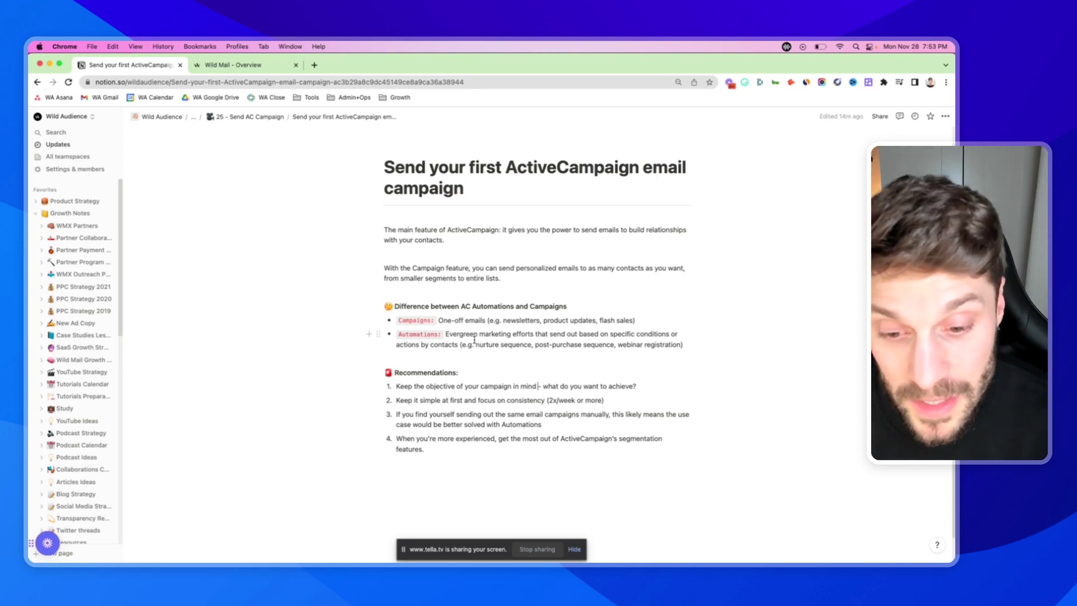
{"action": "scroll", "coordinate": [505, 319], "scroll_direction": "down", "scroll_amount": 1}
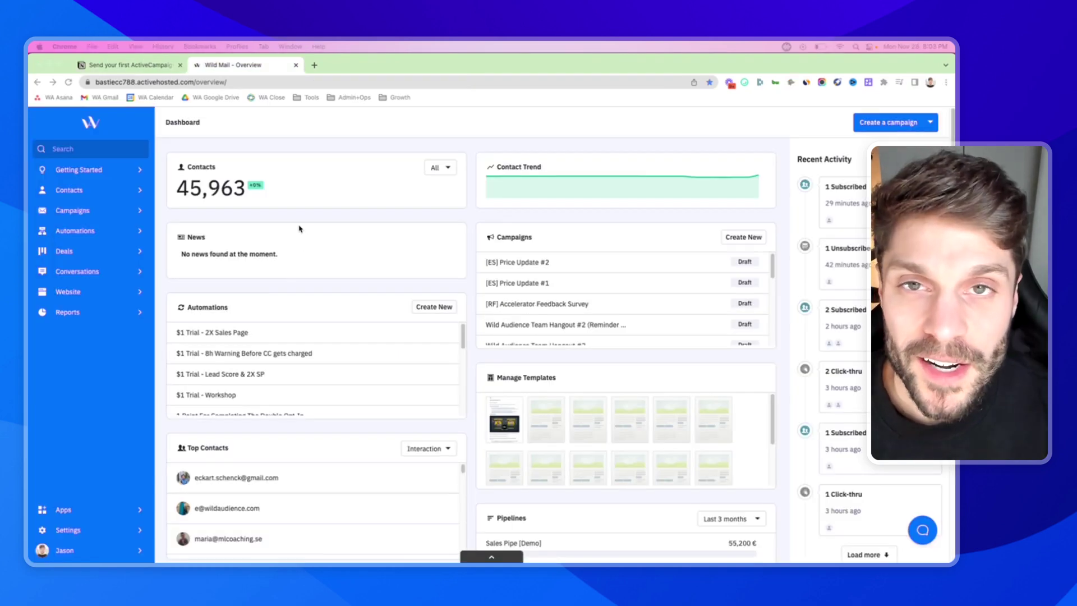
Step: Go to Campaigns and start a new campaign with 'Create a Campaign'
{"action": "left_click", "coordinate": [98, 212]}
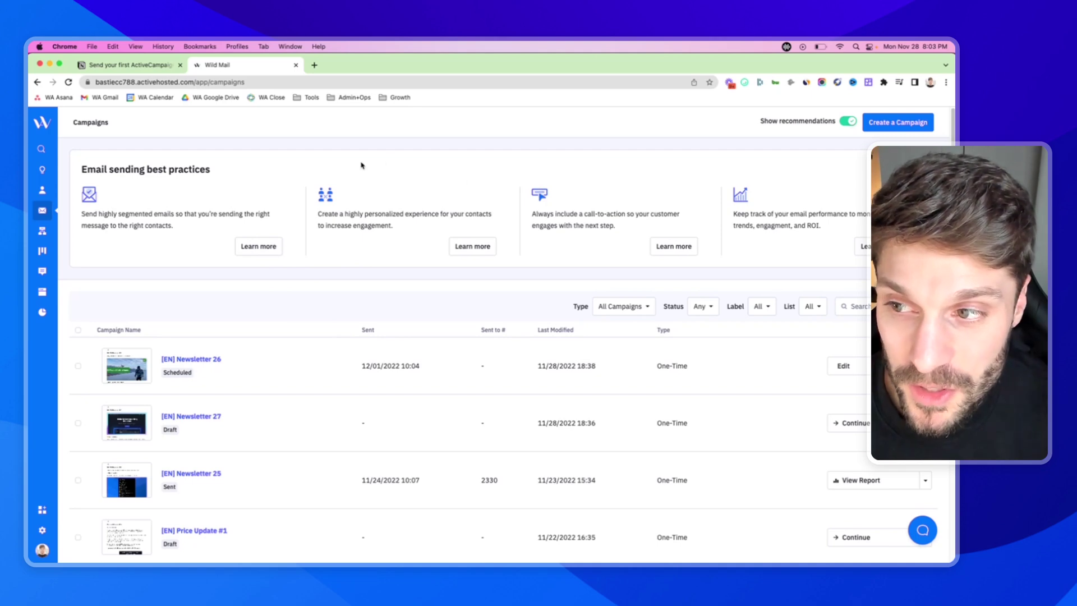
{"action": "left_click", "coordinate": [899, 123]}
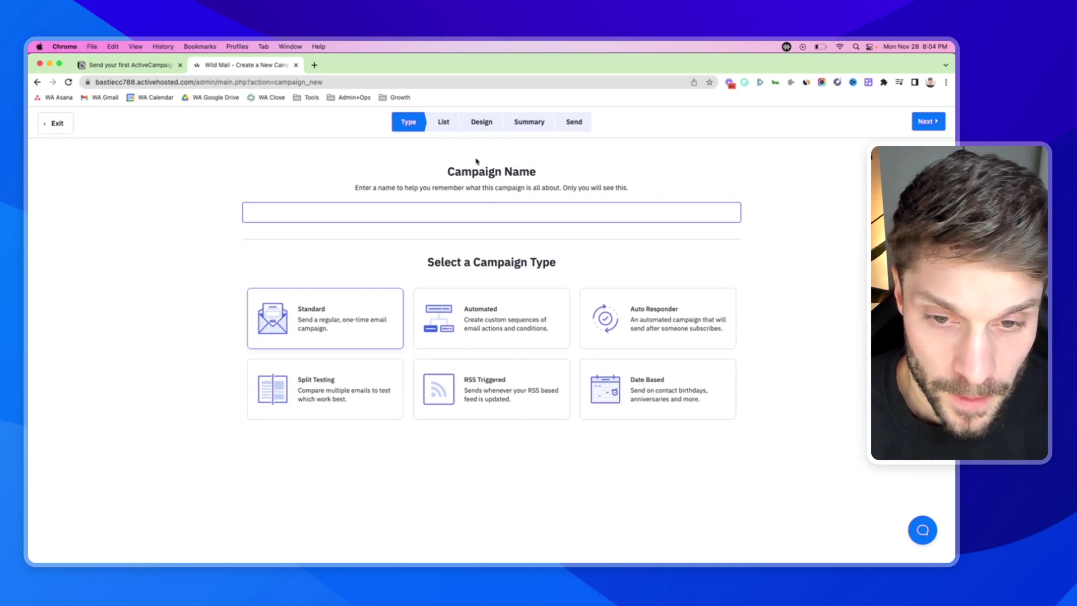
Step: Name the Standard campaign 'test' and continue to the recipient list step
{"action": "type", "text": "test"}
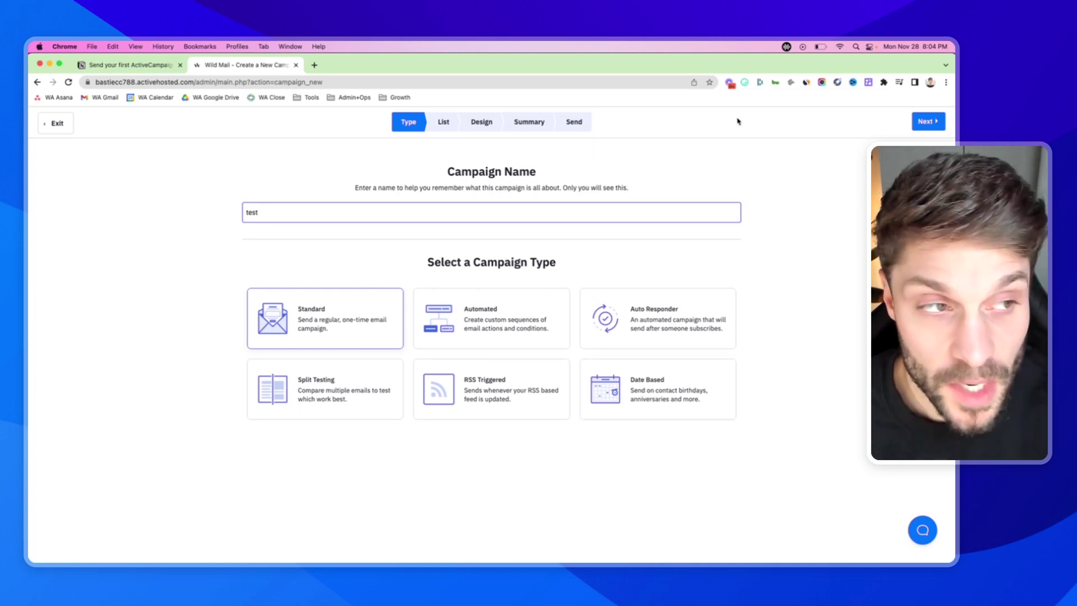
{"action": "left_click", "coordinate": [931, 122]}
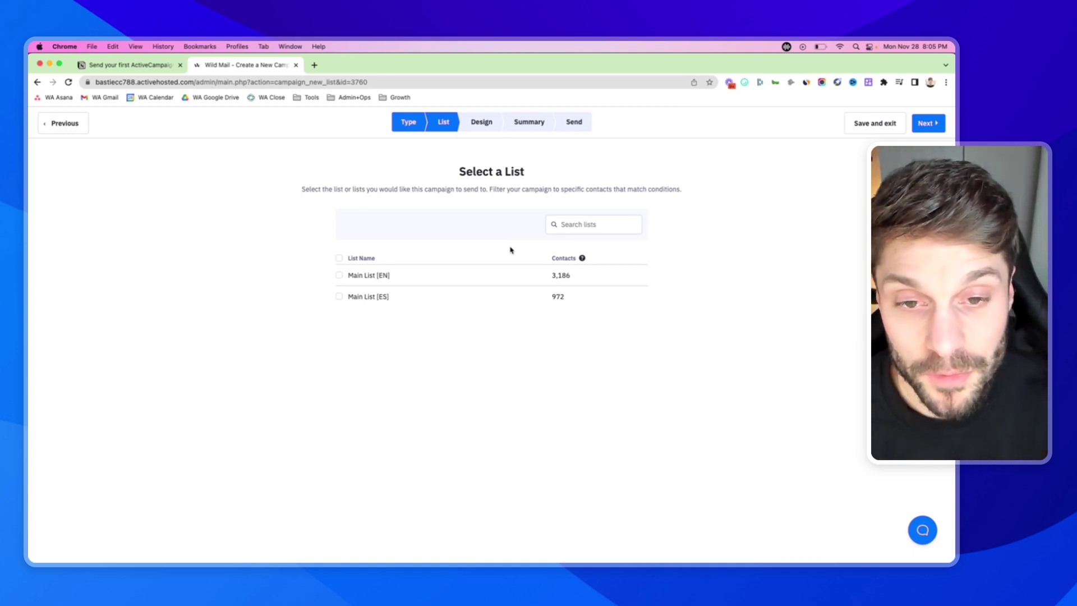
Step: Send the campaign to Main List [EN] with no segment and continue to Design
{"action": "left_click", "coordinate": [339, 276]}
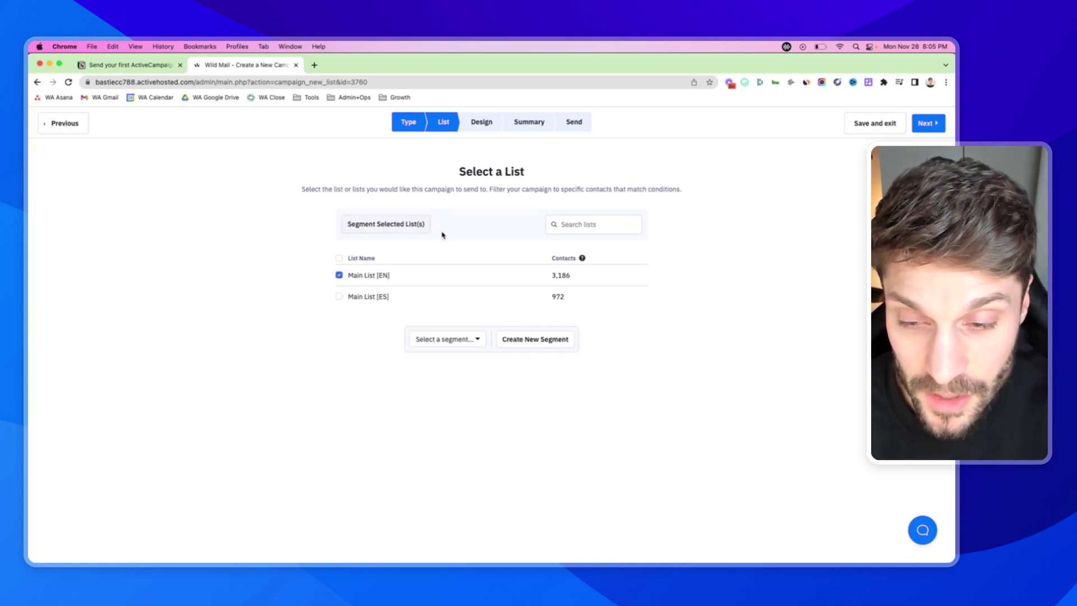
{"action": "left_click", "coordinate": [478, 340]}
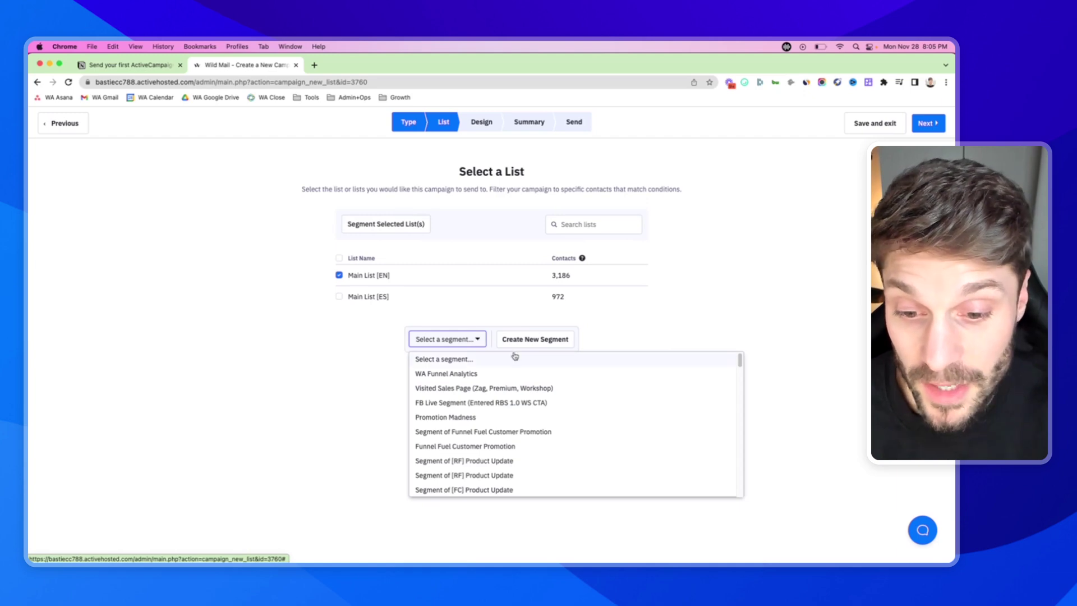
{"action": "left_click", "coordinate": [653, 320]}
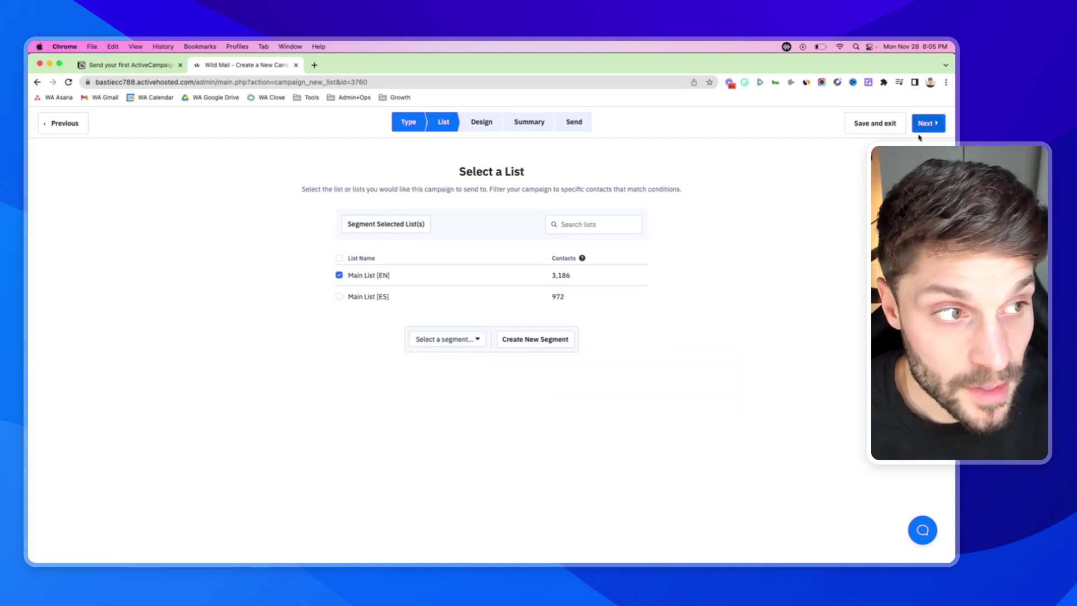
{"action": "left_click", "coordinate": [924, 124]}
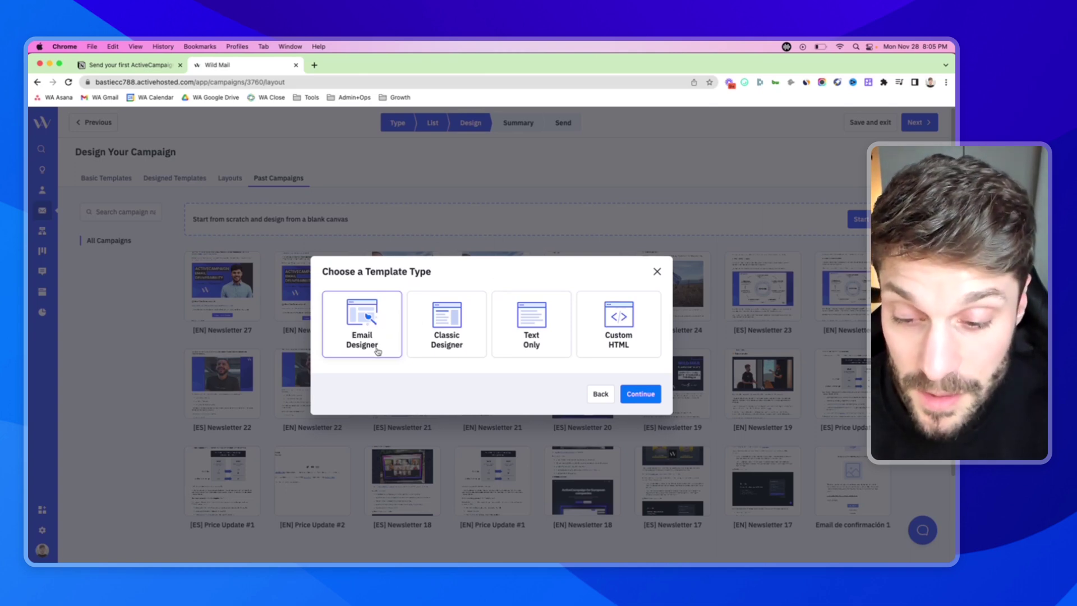
Step: Choose the Classic Designer template type and switch to the Basic Templates gallery
{"action": "left_click", "coordinate": [446, 331]}
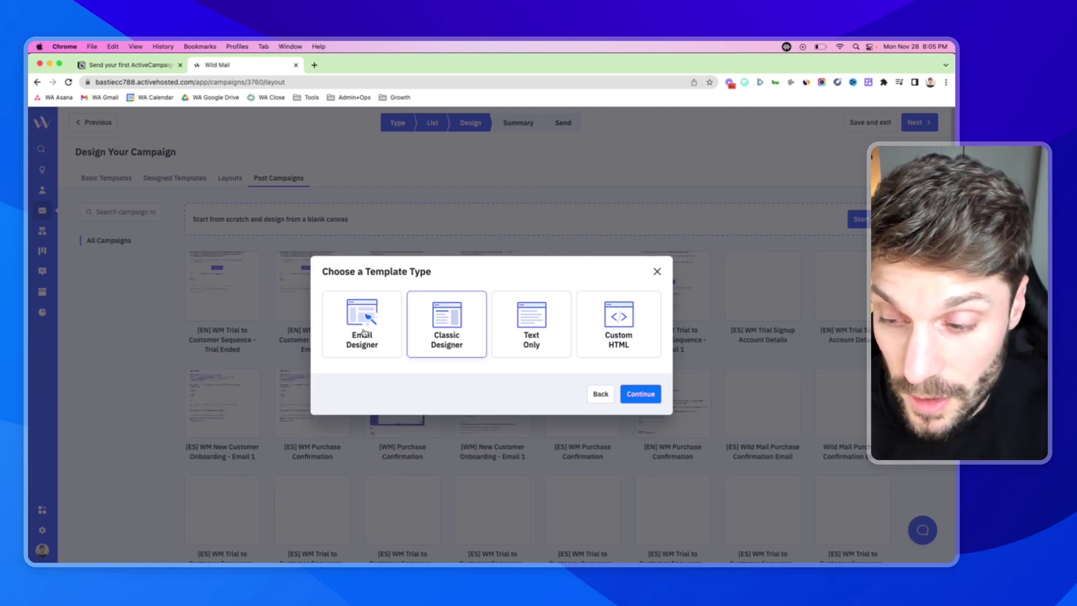
{"action": "left_click", "coordinate": [647, 395]}
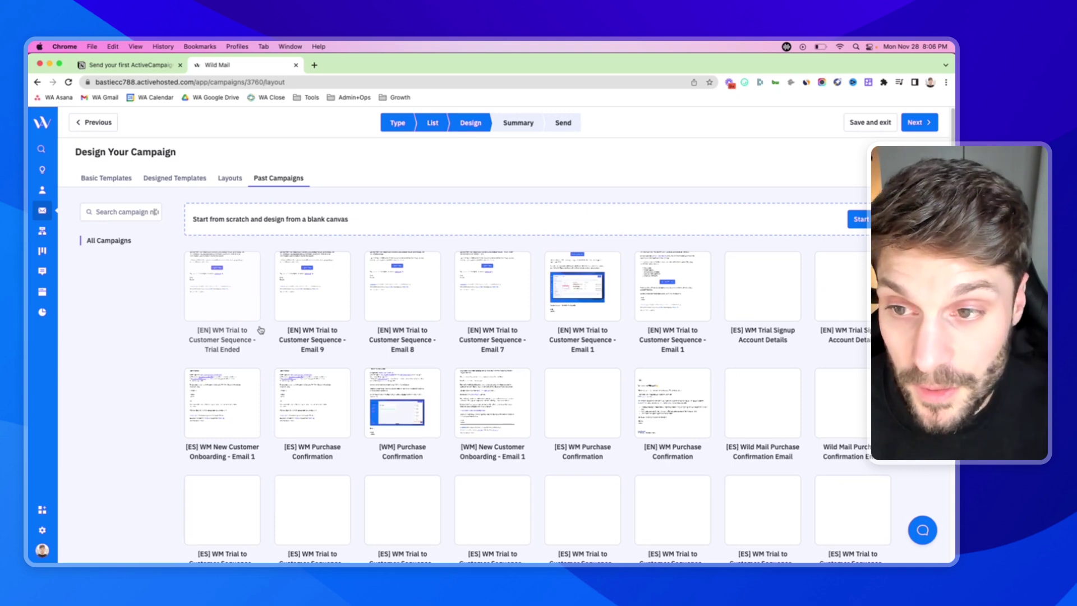
{"action": "left_click", "coordinate": [182, 182]}
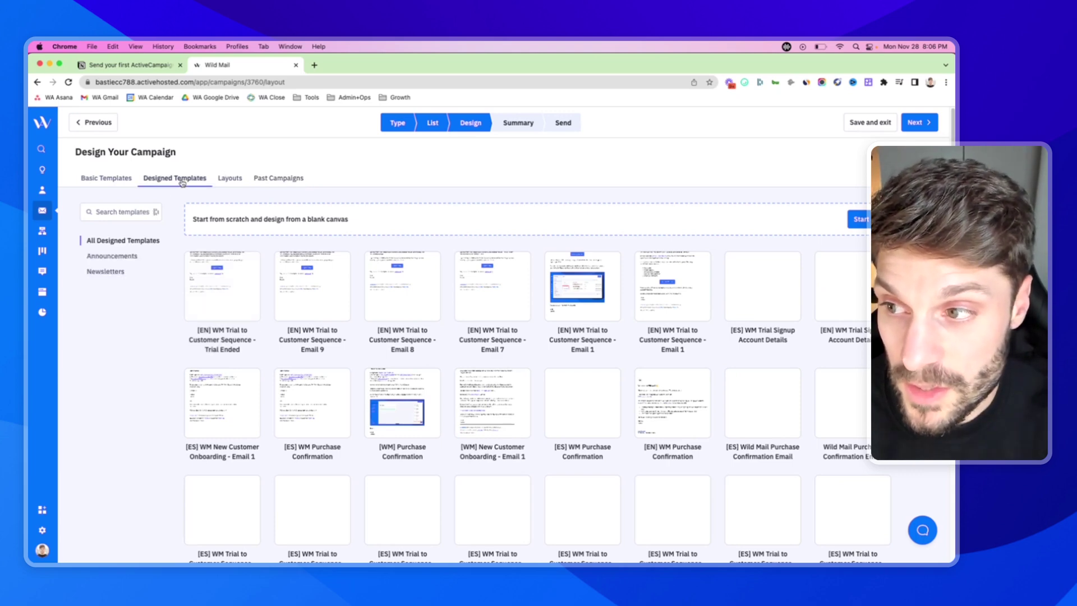
{"action": "left_click", "coordinate": [124, 184]}
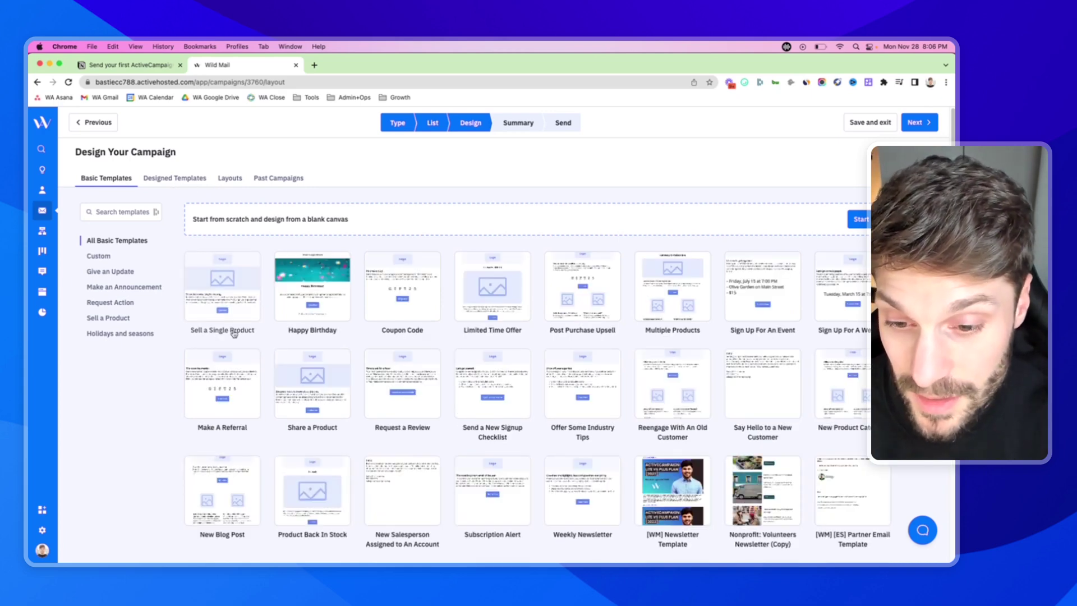
Step: Browse the Basic Templates grid to locate the Weekly Newsletter template
{"action": "mouse_move", "coordinate": [416, 315]}
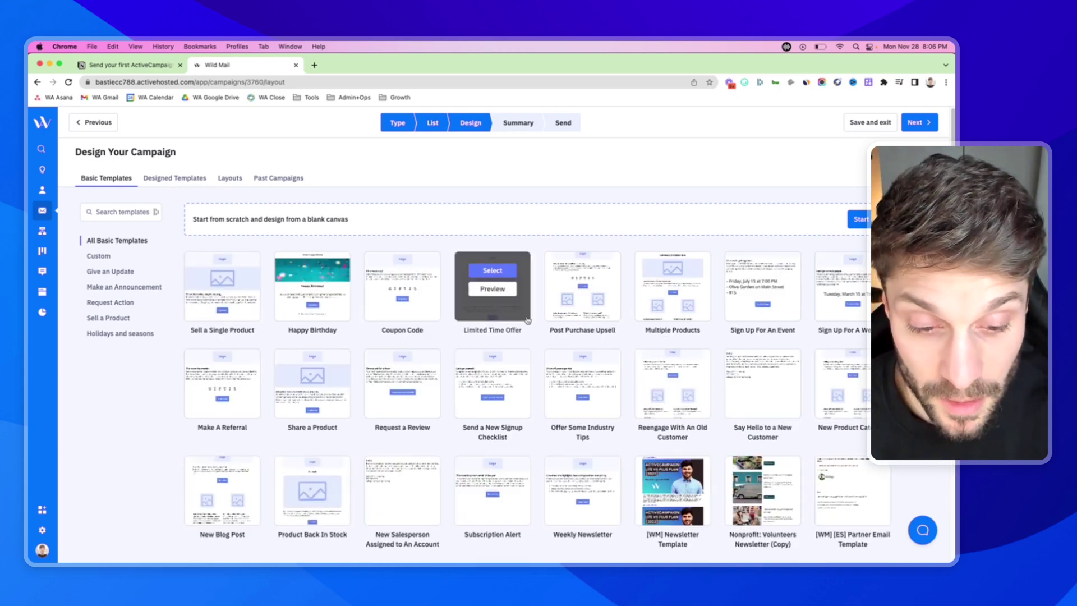
{"action": "scroll", "coordinate": [538, 336], "scroll_direction": "down", "scroll_amount": 2}
{"action": "mouse_move", "coordinate": [589, 428]}
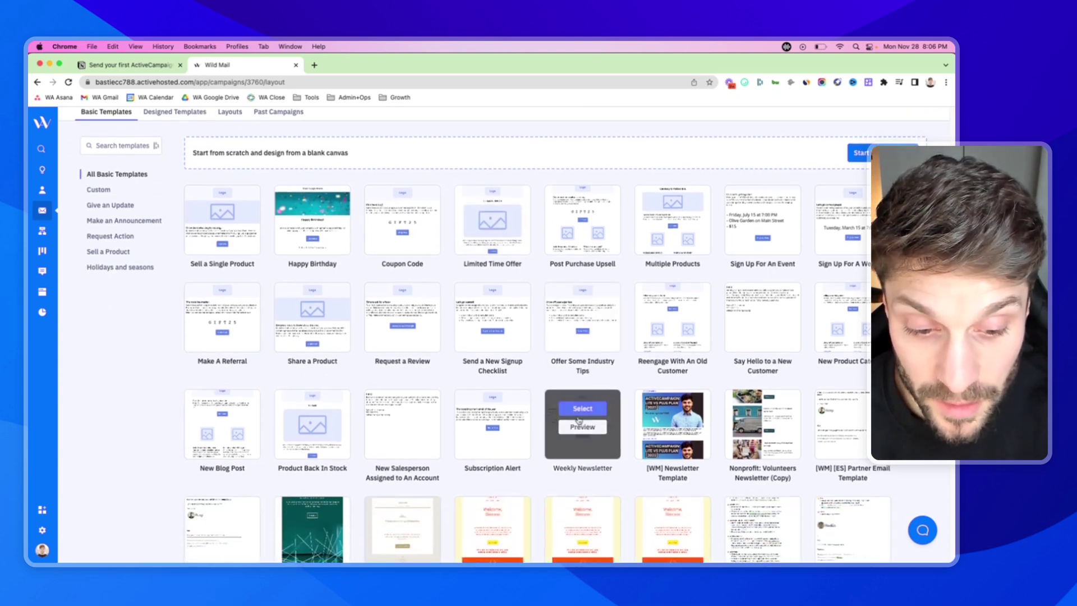
{"action": "scroll", "coordinate": [589, 428], "scroll_direction": "up", "scroll_amount": 2}
{"action": "mouse_move", "coordinate": [474, 280]}
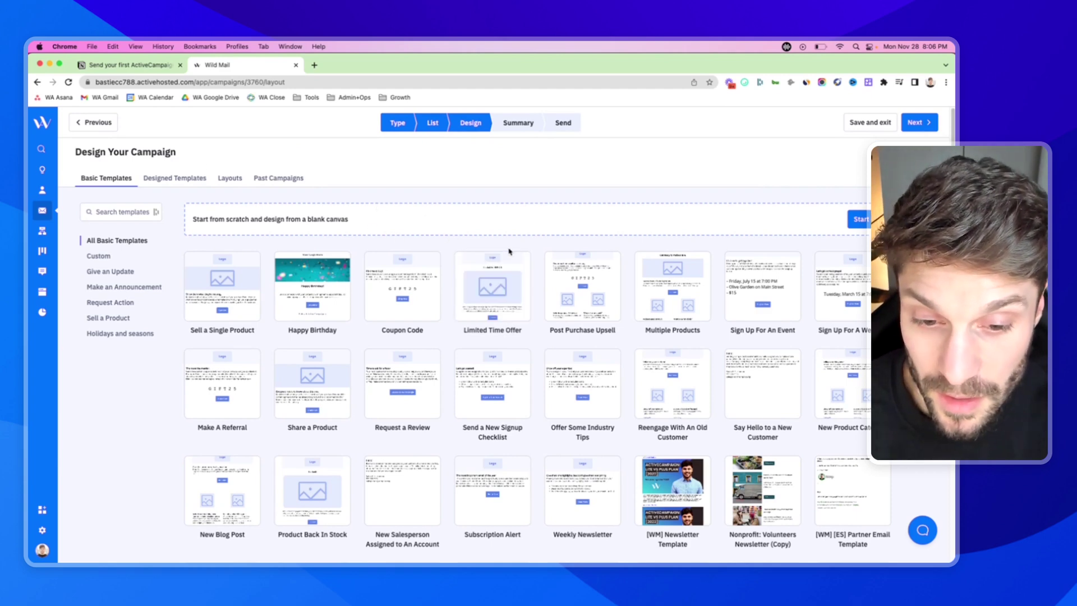
{"action": "scroll", "coordinate": [617, 493], "scroll_direction": "down", "scroll_amount": 1}
Step: Select the Weekly Newsletter template and set the email subject to 'test' in Sender Details
{"action": "mouse_move", "coordinate": [619, 486]}
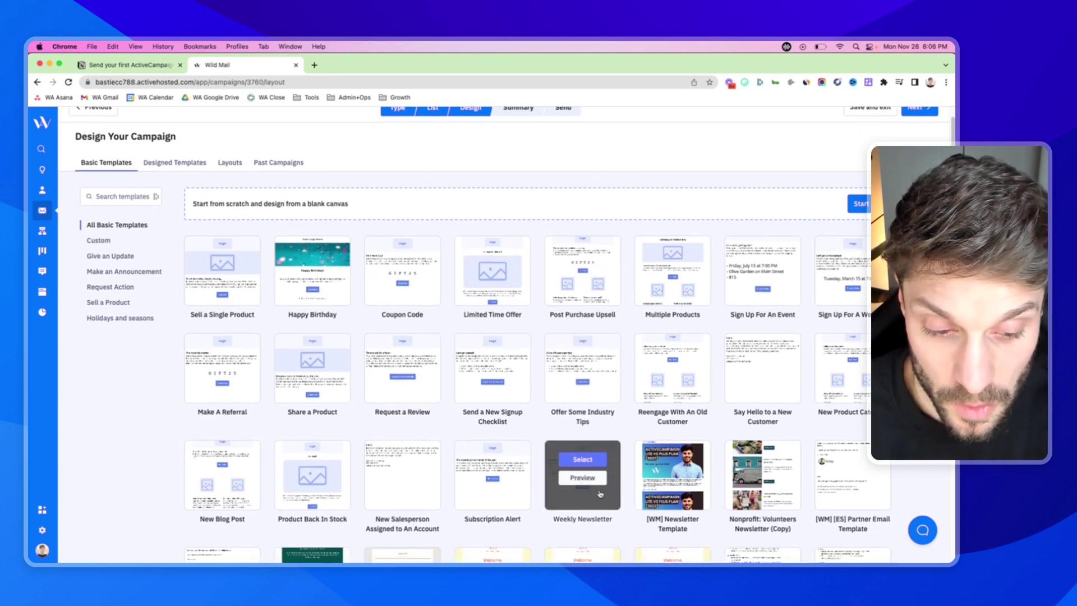
{"action": "left_click", "coordinate": [589, 460]}
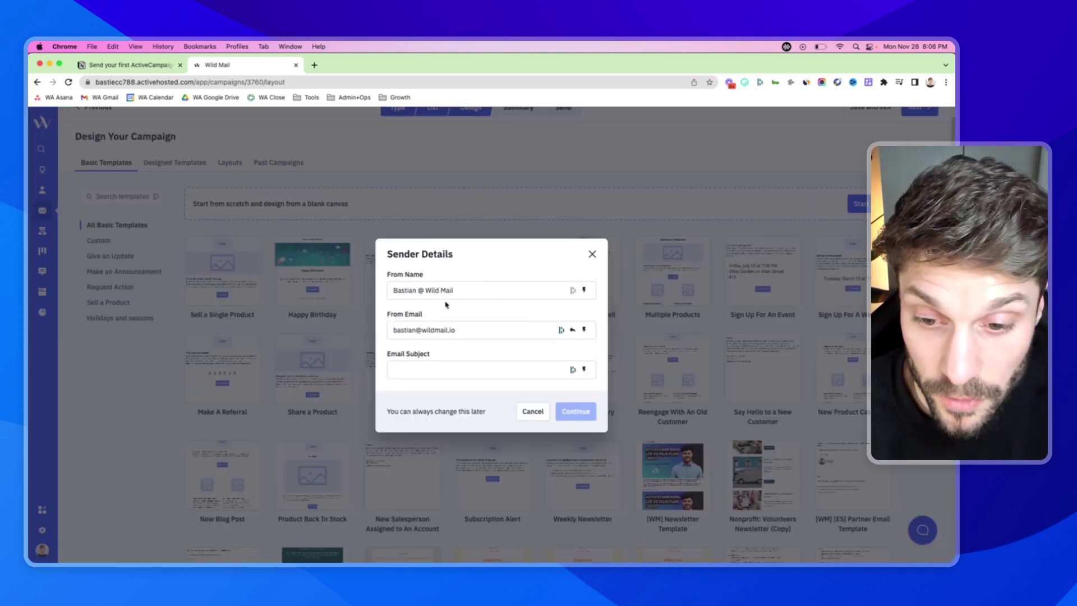
{"action": "left_click", "coordinate": [447, 368]}
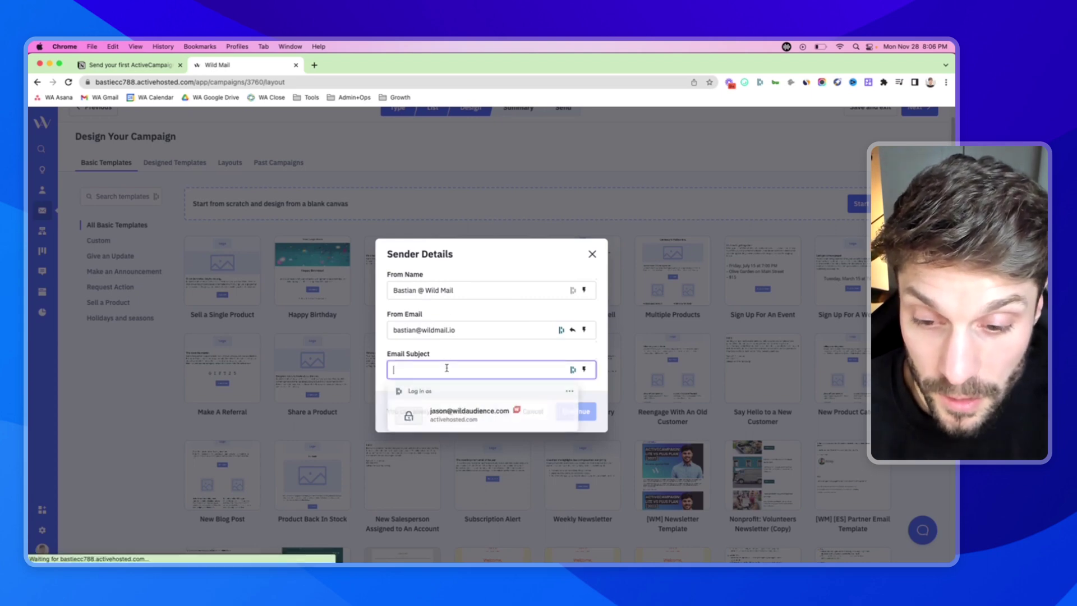
{"action": "type", "text": "test"}
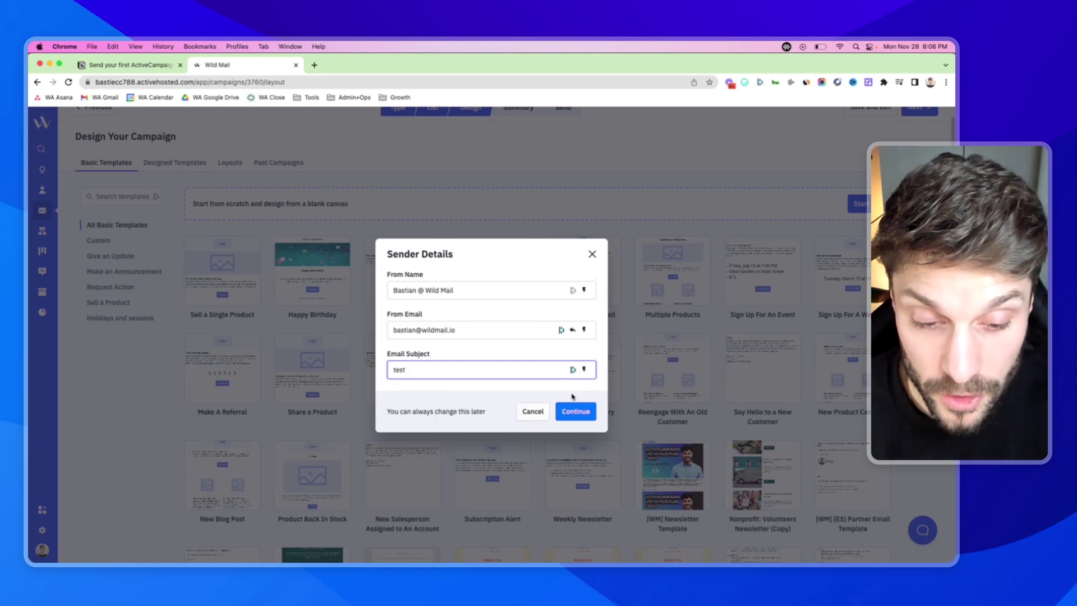
{"action": "left_click", "coordinate": [580, 413]}
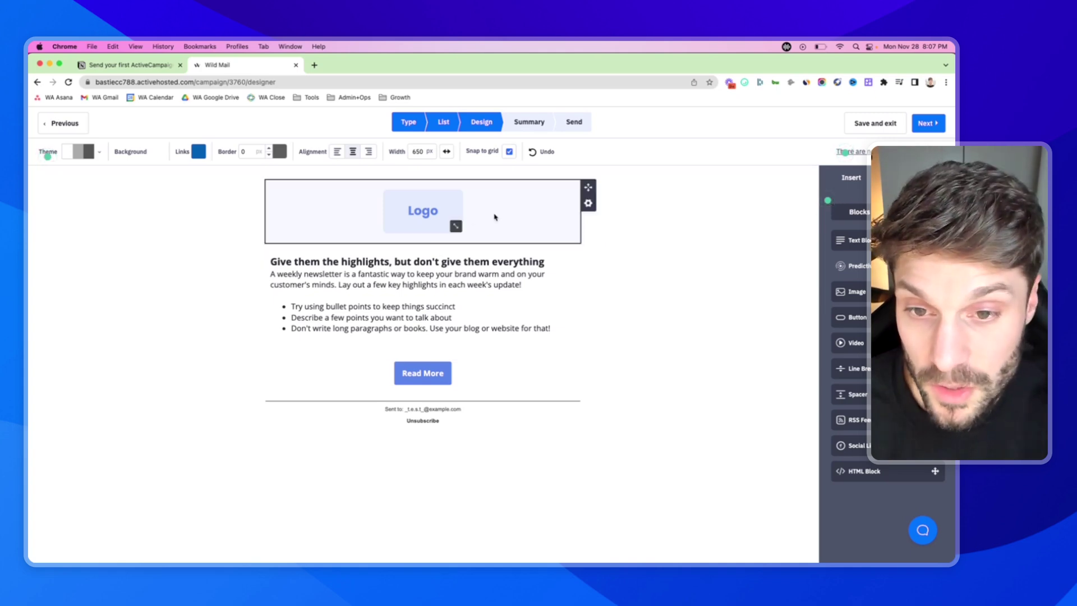
Step: Inspect the logo, highlights text and Read More button blocks, then deselect them
{"action": "left_click", "coordinate": [472, 219]}
{"action": "left_click", "coordinate": [456, 297]}
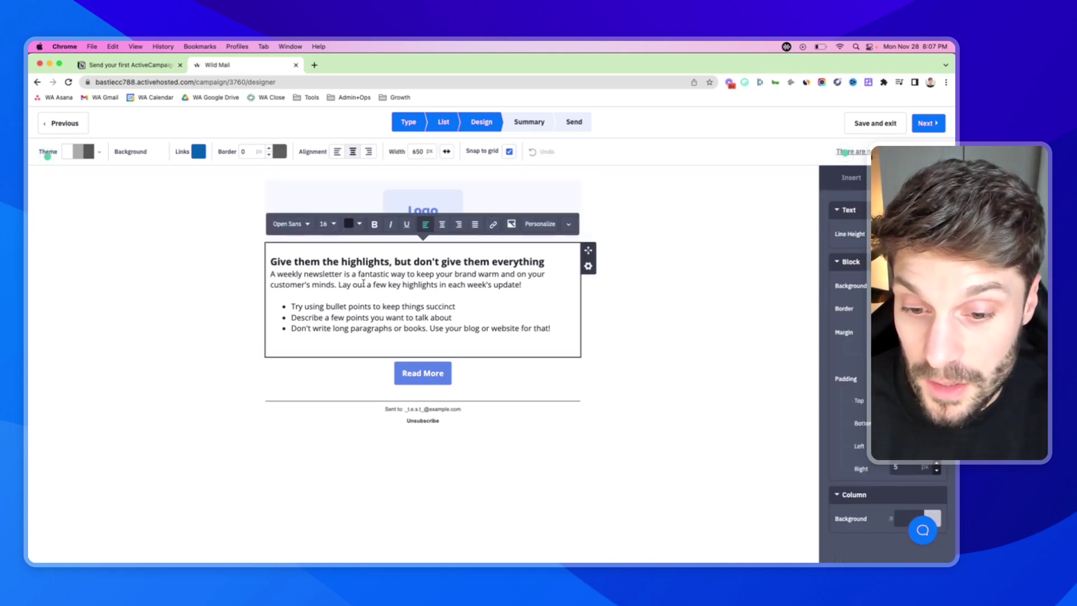
{"action": "left_click", "coordinate": [473, 367]}
{"action": "left_click", "coordinate": [449, 376]}
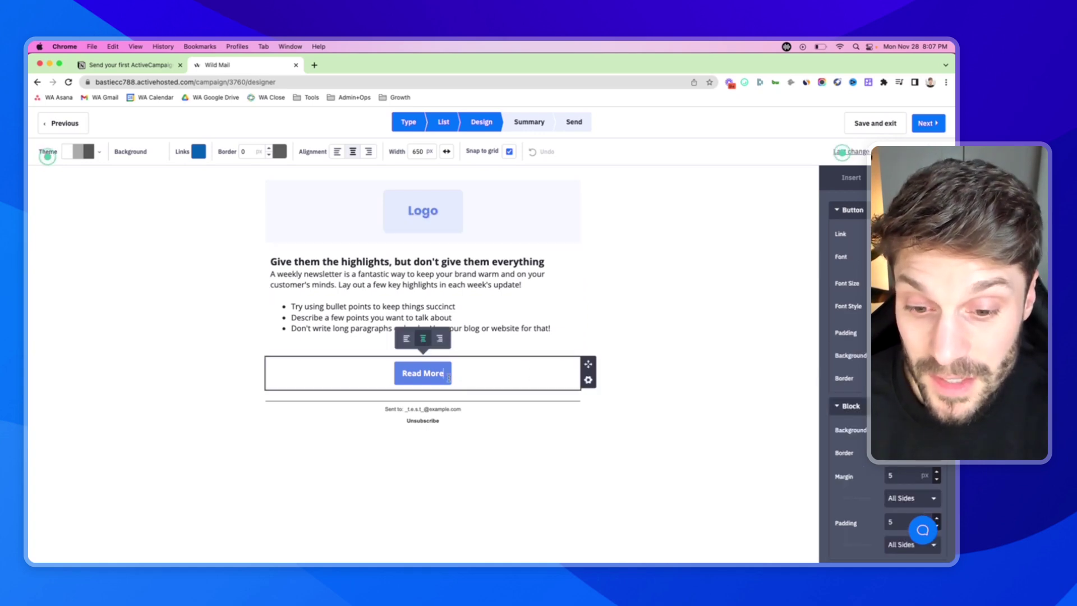
{"action": "left_click", "coordinate": [535, 426]}
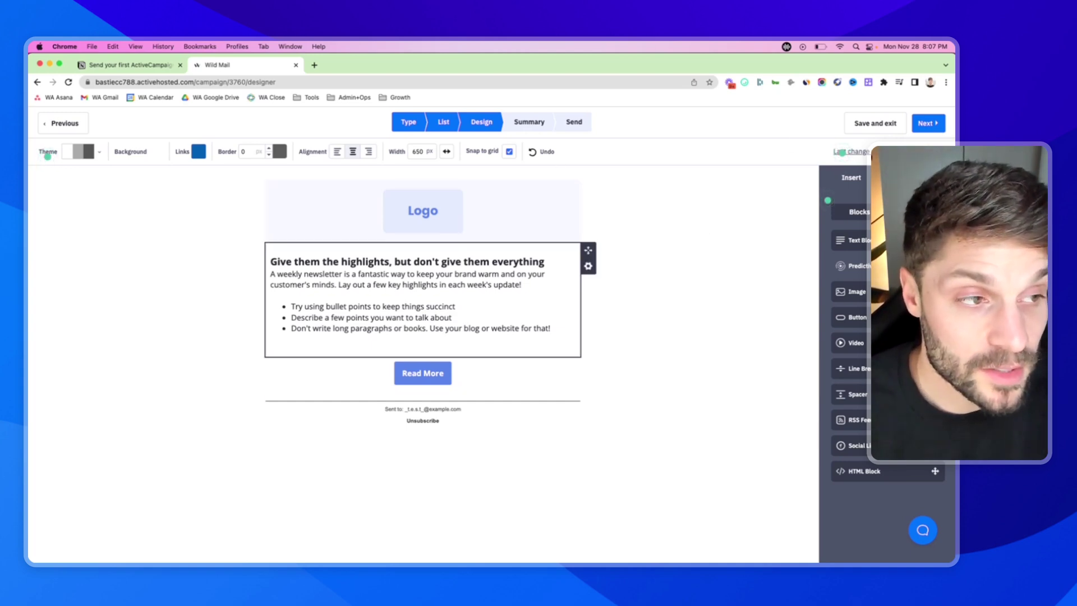
Step: Open campaign Settings and view the subject's personalization fields without inserting one
{"action": "left_click", "coordinate": [903, 177]}
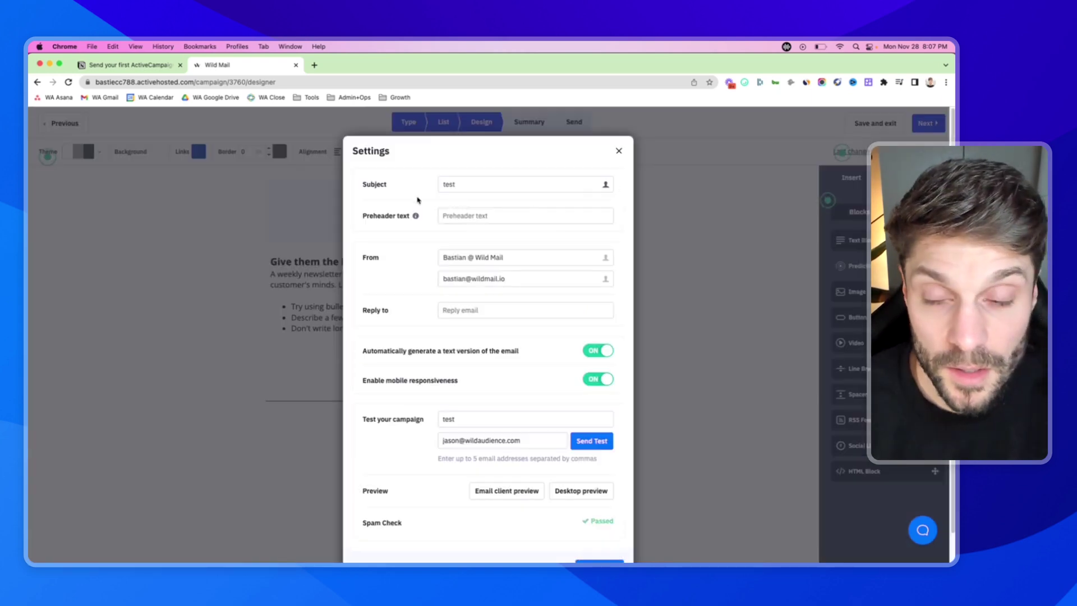
{"action": "left_click", "coordinate": [606, 185]}
{"action": "left_click", "coordinate": [568, 218]}
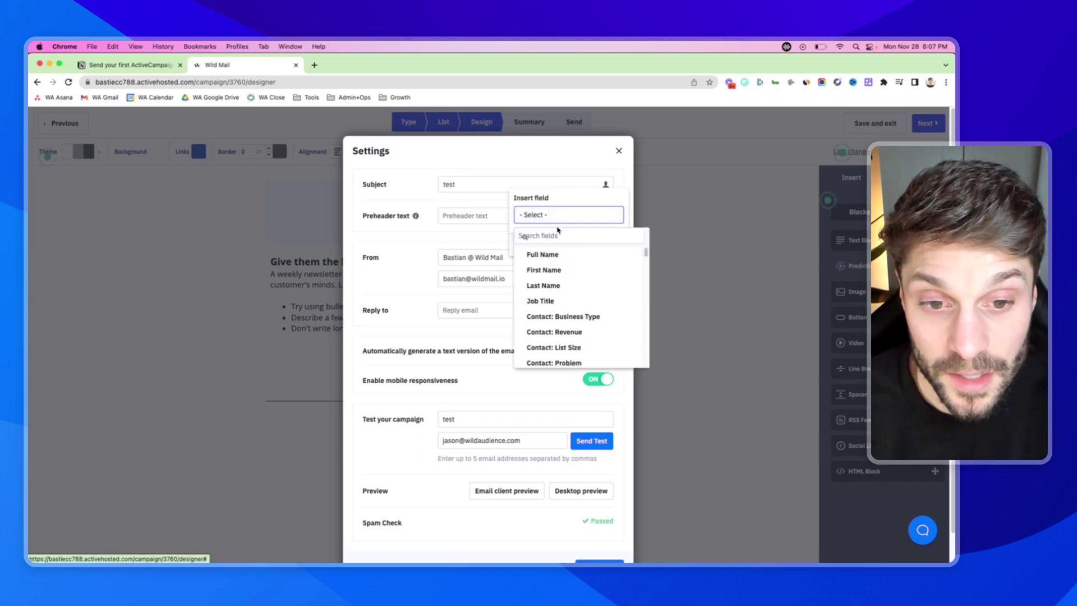
{"action": "left_click", "coordinate": [573, 146]}
{"action": "scroll", "coordinate": [436, 261], "scroll_direction": "down", "scroll_amount": 1}
{"action": "scroll", "coordinate": [502, 295], "scroll_direction": "down", "scroll_amount": 2}
{"action": "left_click_drag", "start_coordinate": [469, 387], "coordinate": [430, 388]}
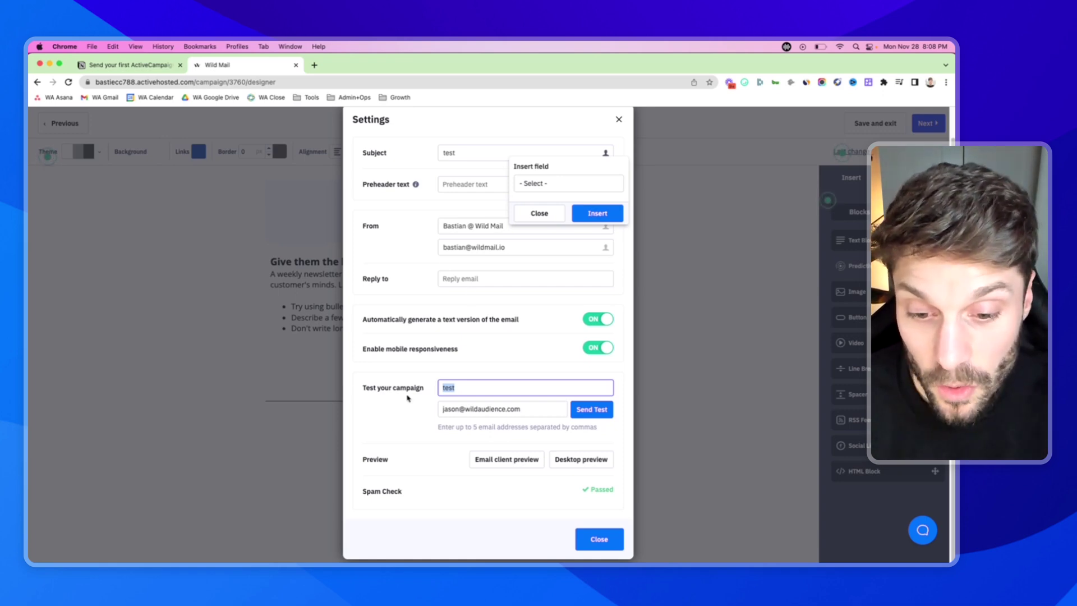
Step: Review the test recipient address and the Passed spam check, then close Settings
{"action": "left_click", "coordinate": [489, 409]}
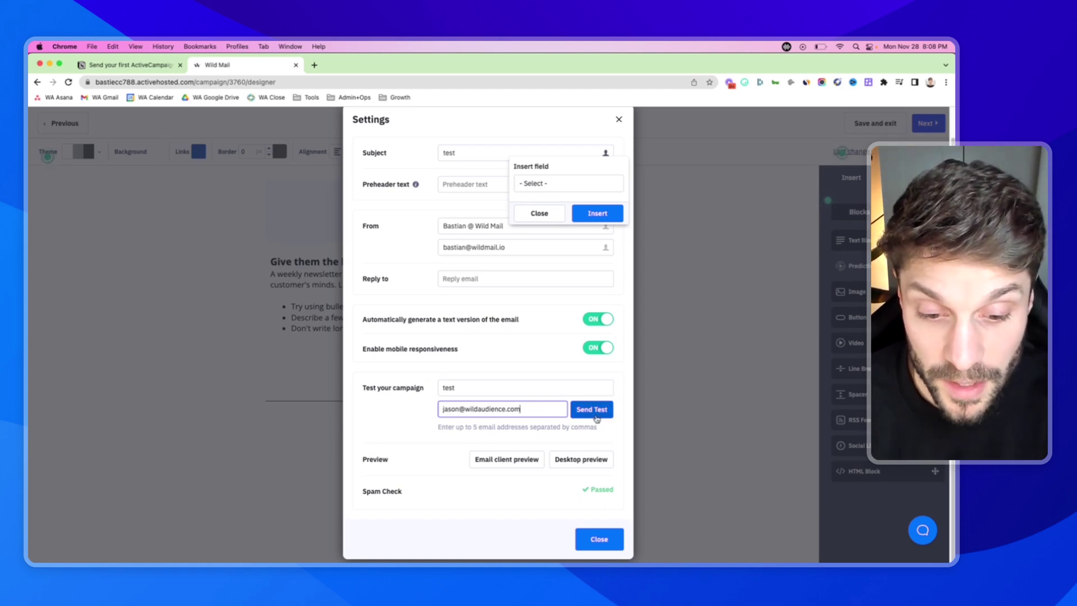
{"action": "left_click_drag", "start_coordinate": [615, 493], "coordinate": [570, 493]}
{"action": "left_click", "coordinate": [437, 493]}
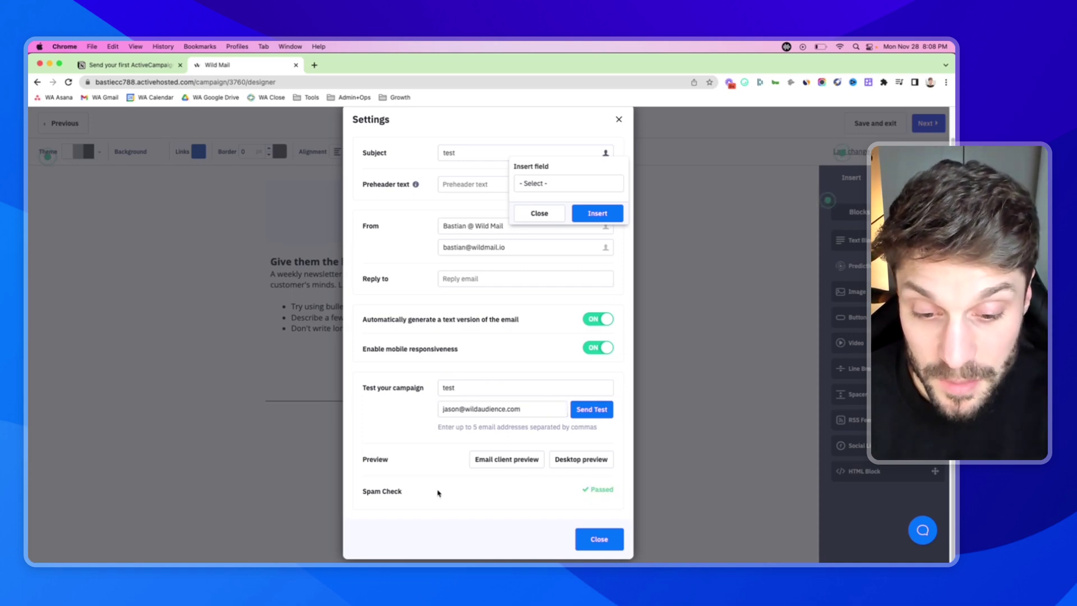
{"action": "left_click", "coordinate": [598, 539]}
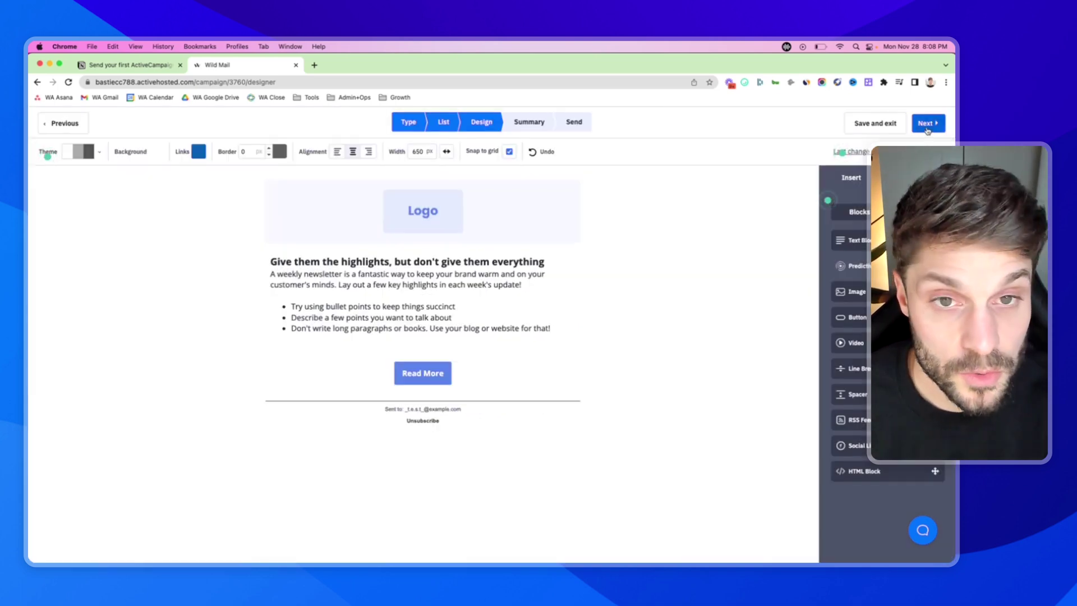
{"action": "left_click", "coordinate": [927, 123]}
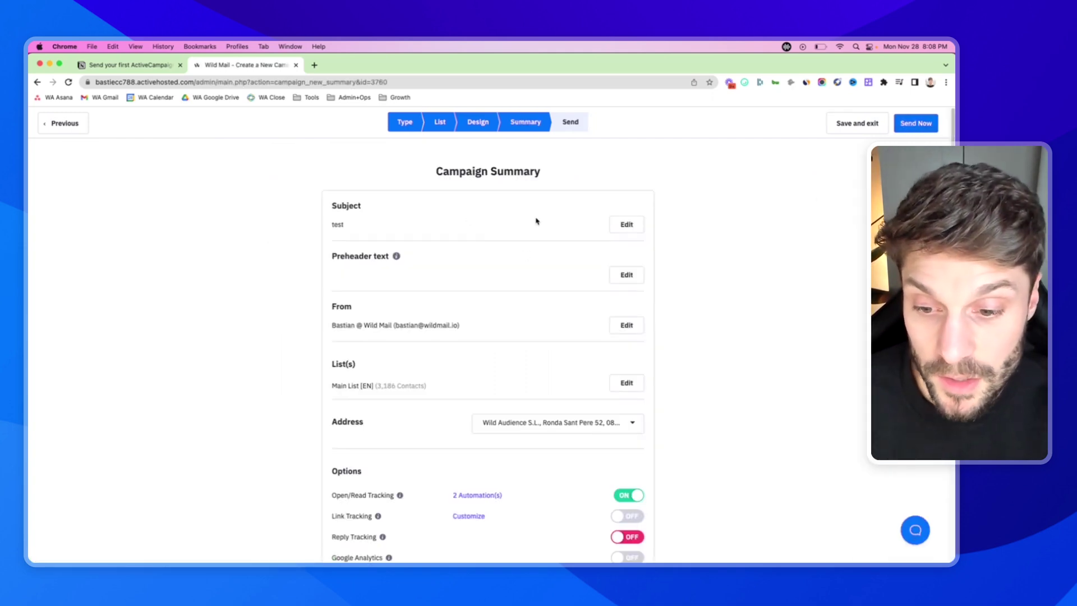
{"action": "scroll", "coordinate": [460, 293], "scroll_direction": "down", "scroll_amount": 3}
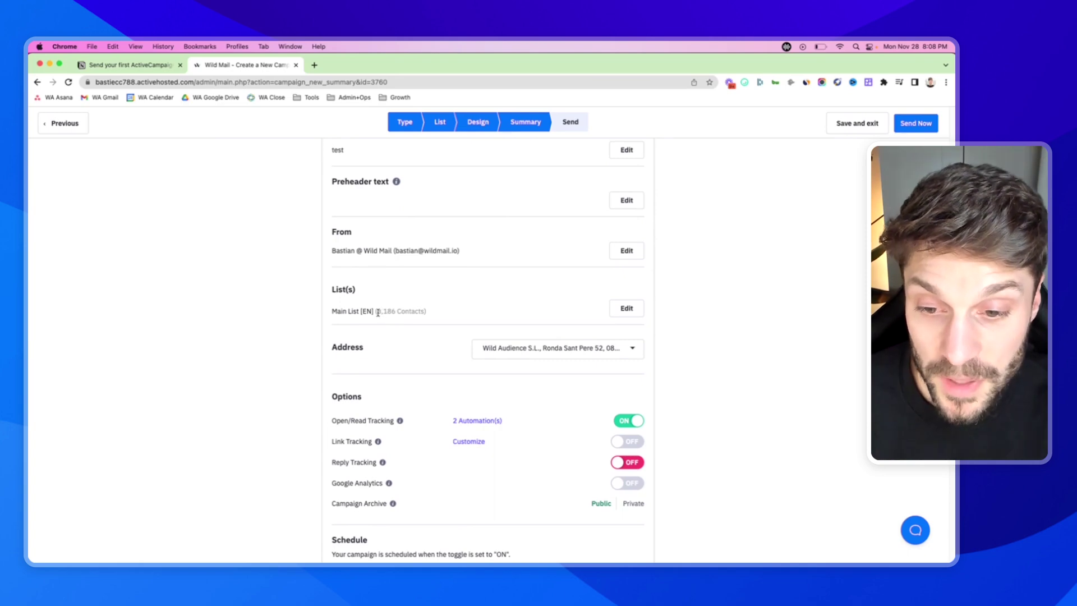
{"action": "left_click_drag", "start_coordinate": [378, 312], "coordinate": [428, 313]}
{"action": "left_click", "coordinate": [447, 305]}
{"action": "scroll", "coordinate": [565, 268], "scroll_direction": "down", "scroll_amount": 7}
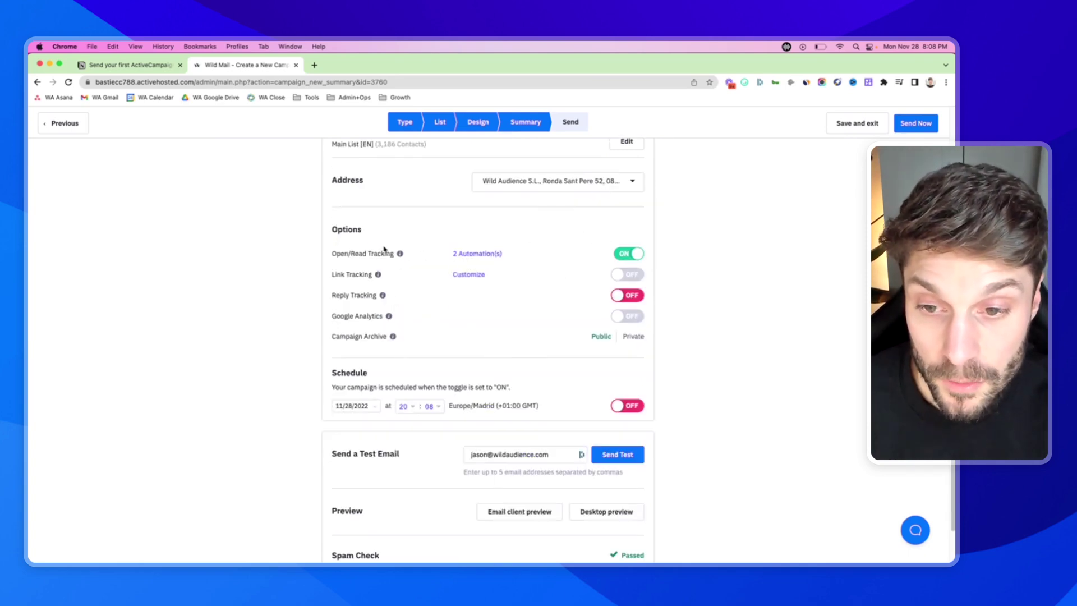
{"action": "scroll", "coordinate": [529, 290], "scroll_direction": "down", "scroll_amount": 2}
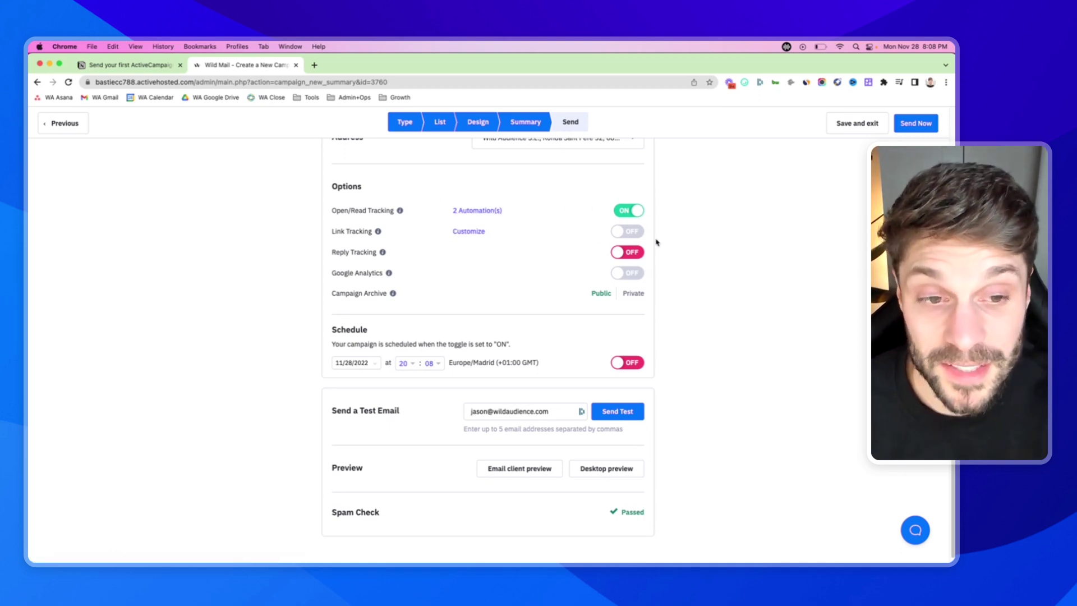
{"action": "scroll", "coordinate": [491, 305], "scroll_direction": "down", "scroll_amount": 1}
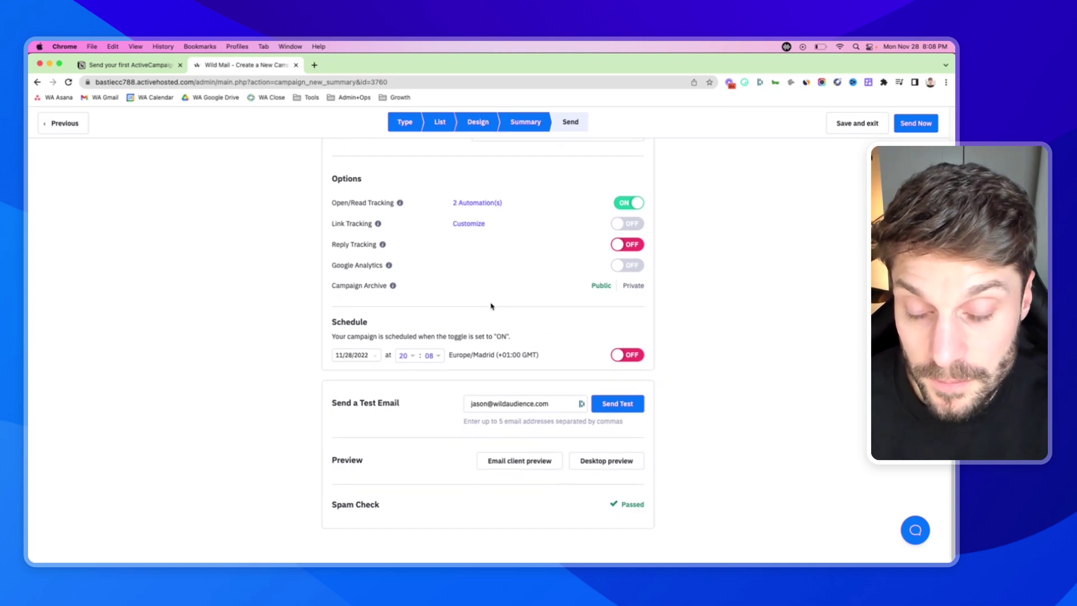
{"action": "left_click_drag", "start_coordinate": [334, 322], "coordinate": [370, 324]}
{"action": "left_click", "coordinate": [370, 325]}
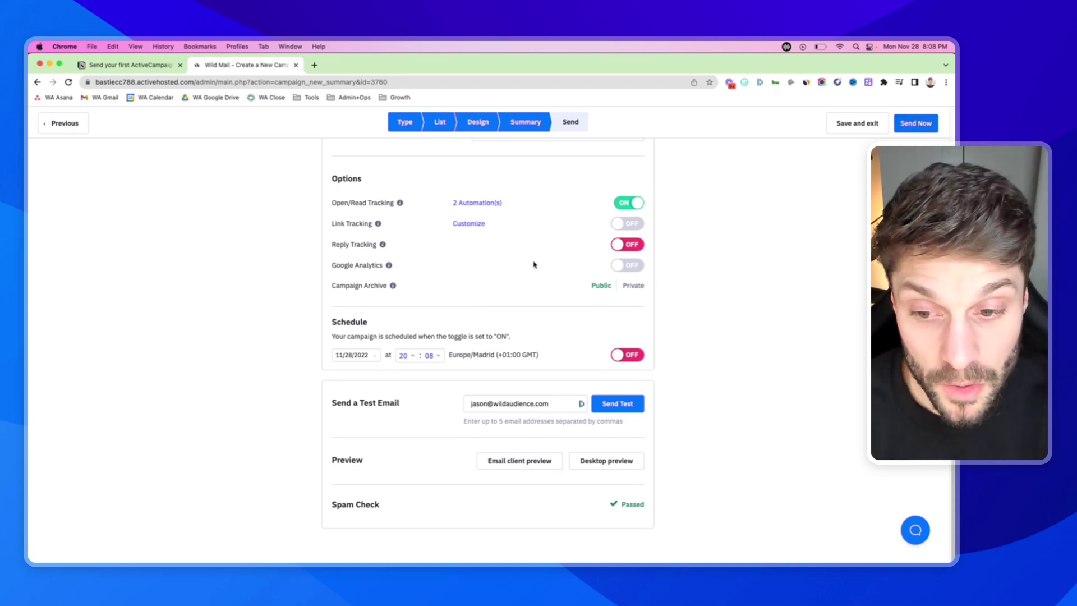
{"action": "left_click", "coordinate": [374, 358]}
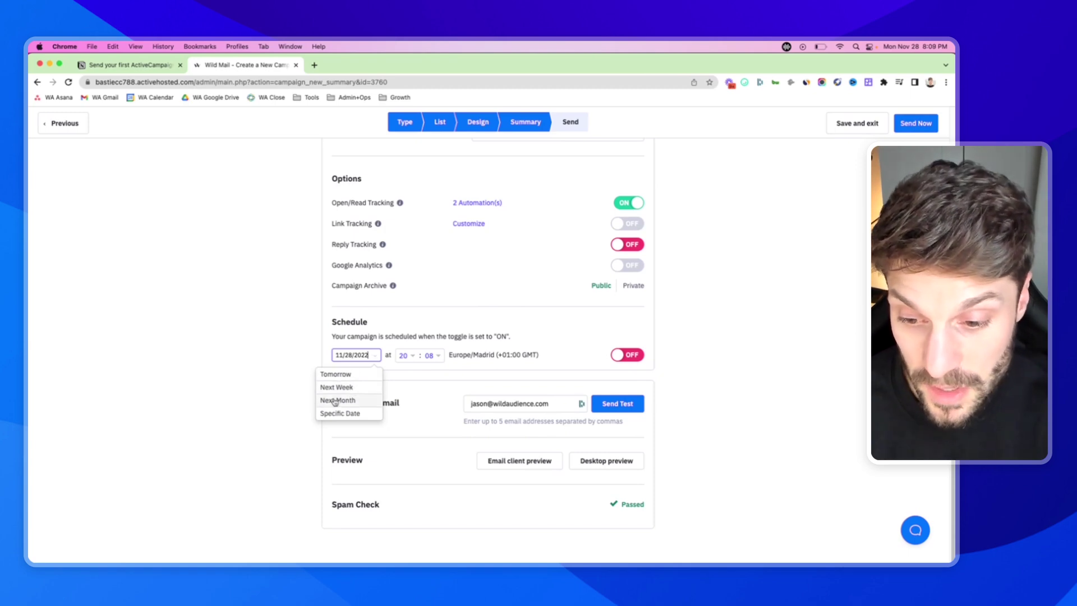
{"action": "left_click", "coordinate": [432, 332]}
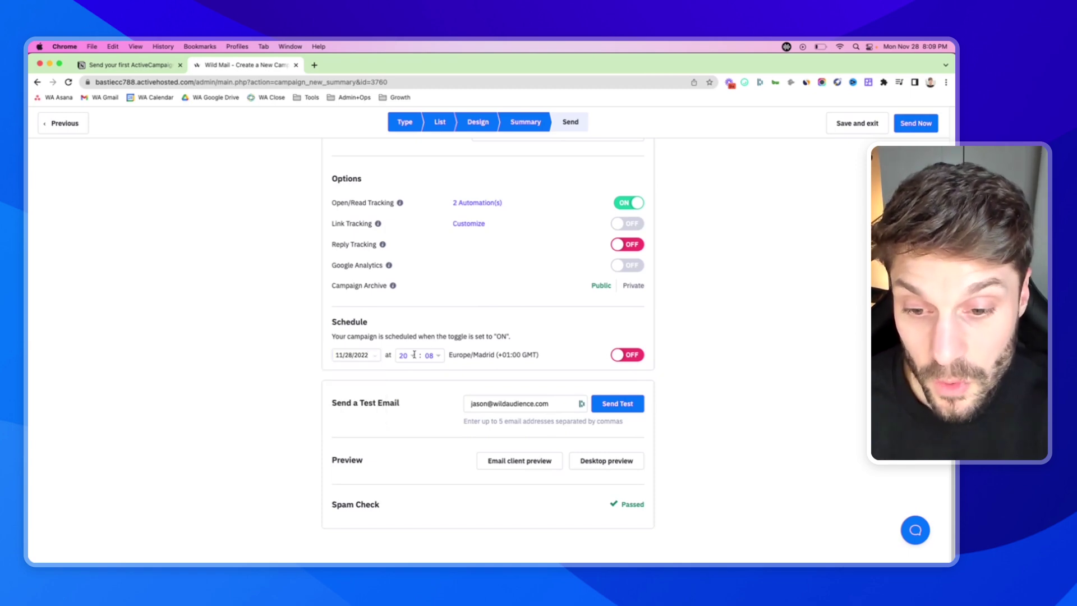
{"action": "mouse_move", "coordinate": [449, 354]}
{"action": "left_mouse_down"}
{"action": "mouse_move", "coordinate": [522, 356]}
{"action": "mouse_move", "coordinate": [446, 356]}
{"action": "left_mouse_up"}
{"action": "left_click", "coordinate": [494, 356]}
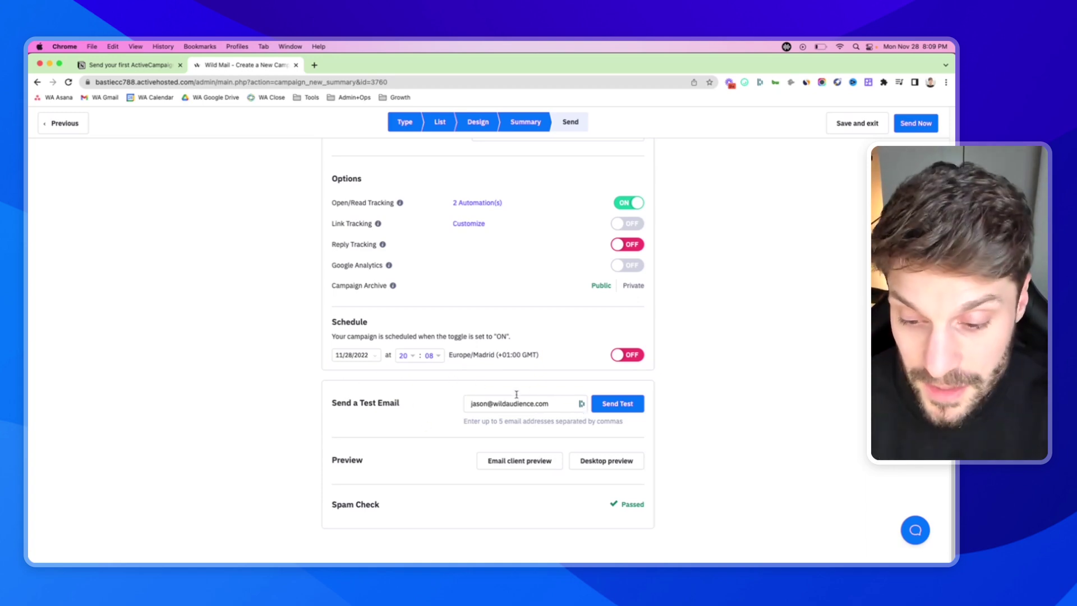
{"action": "left_click", "coordinate": [365, 355]}
{"action": "scroll", "coordinate": [744, 222], "scroll_direction": "up", "scroll_amount": 5}
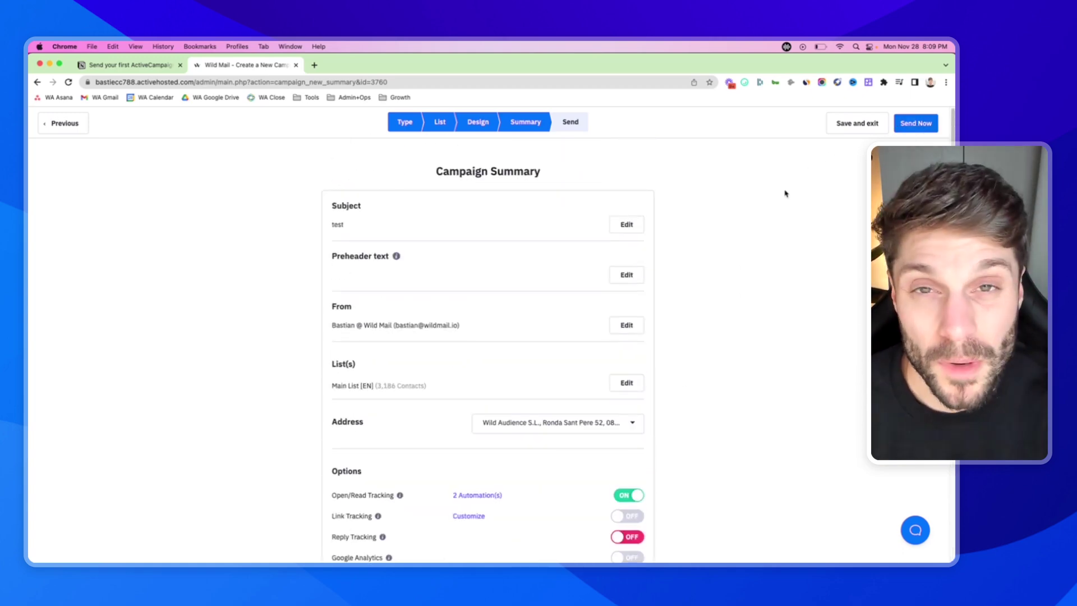
Step: Save and exit the campaign, then find the 'test' draft in the Campaigns list
{"action": "left_click", "coordinate": [858, 124]}
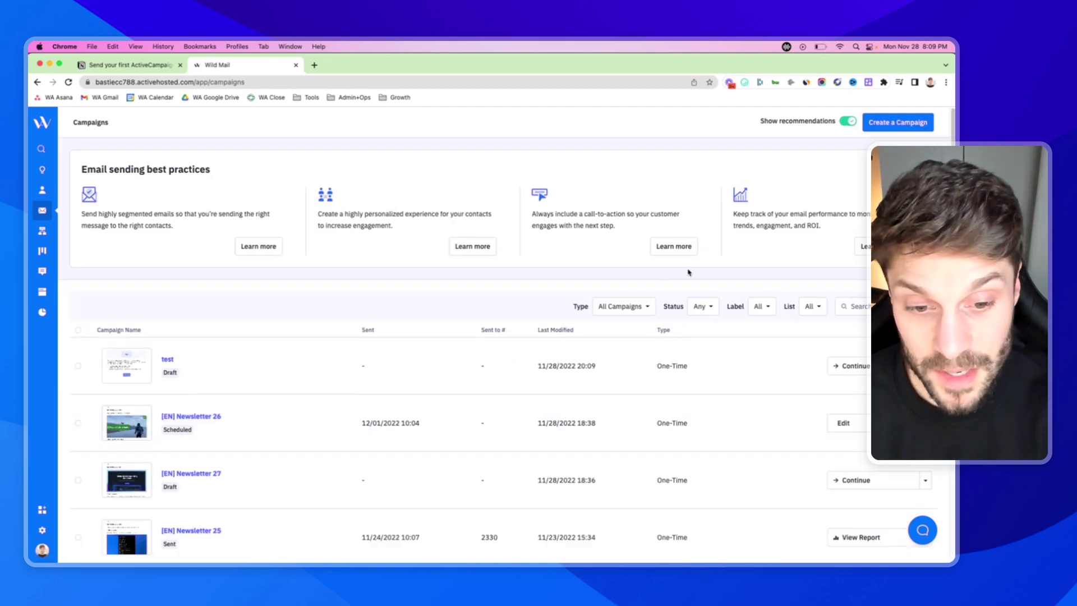
{"action": "scroll", "coordinate": [302, 376], "scroll_direction": "down", "scroll_amount": 5}
{"action": "scroll", "coordinate": [302, 376], "scroll_direction": "up", "scroll_amount": 3}
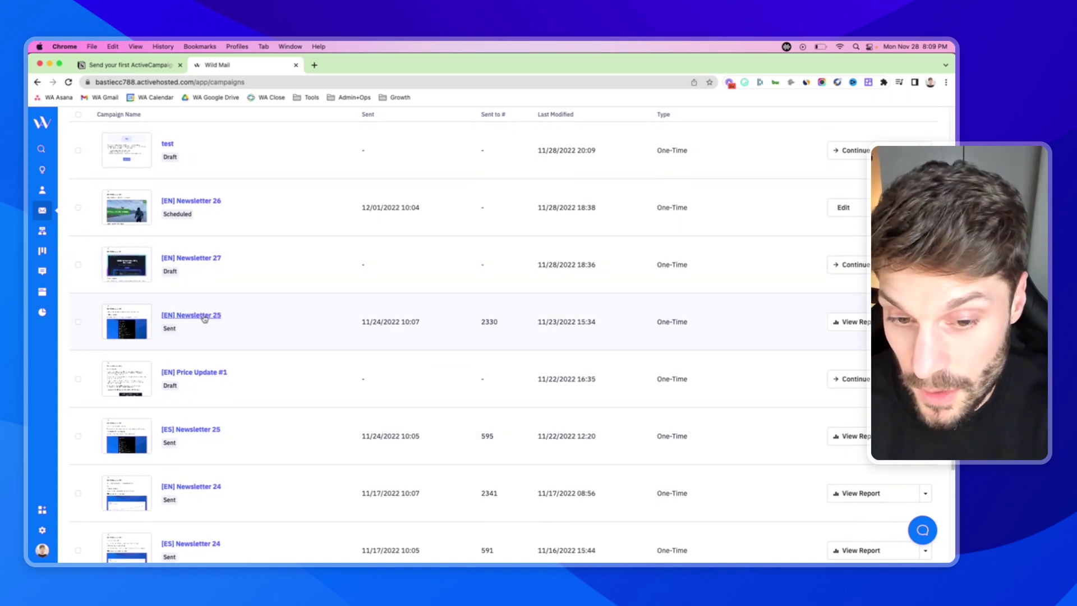
{"action": "left_click", "coordinate": [204, 316]}
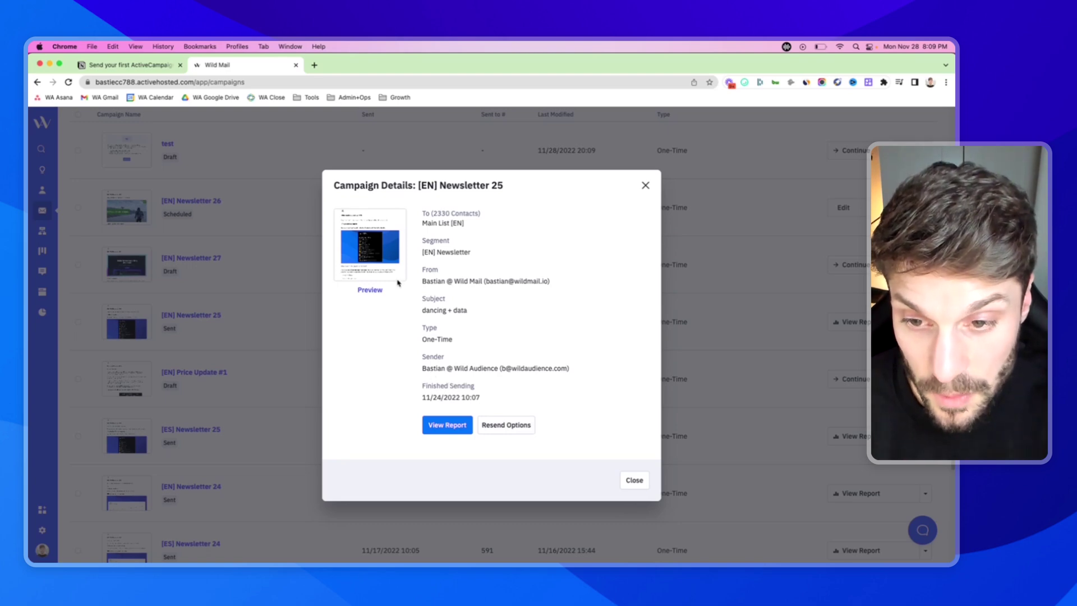
{"action": "left_click", "coordinate": [369, 290]}
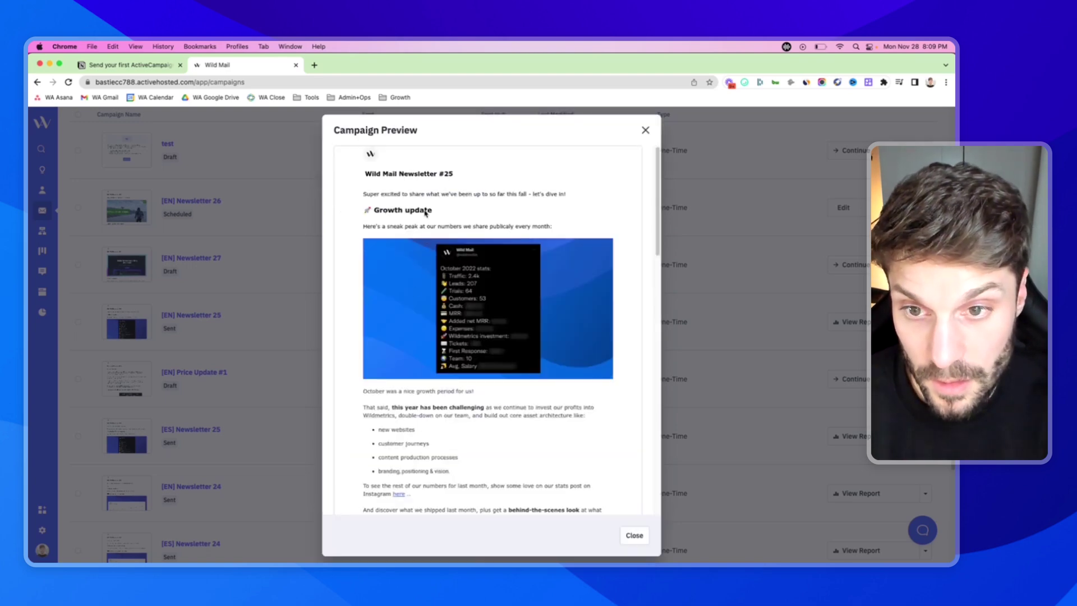
{"action": "scroll", "coordinate": [425, 213], "scroll_direction": "down", "scroll_amount": 5}
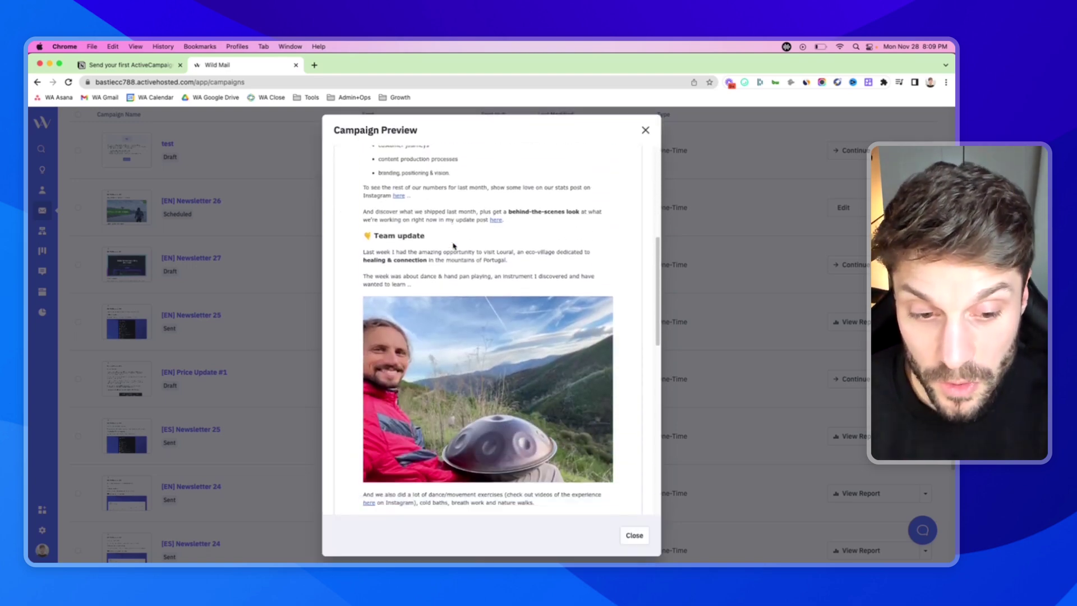
{"action": "scroll", "coordinate": [454, 245], "scroll_direction": "down", "scroll_amount": 9}
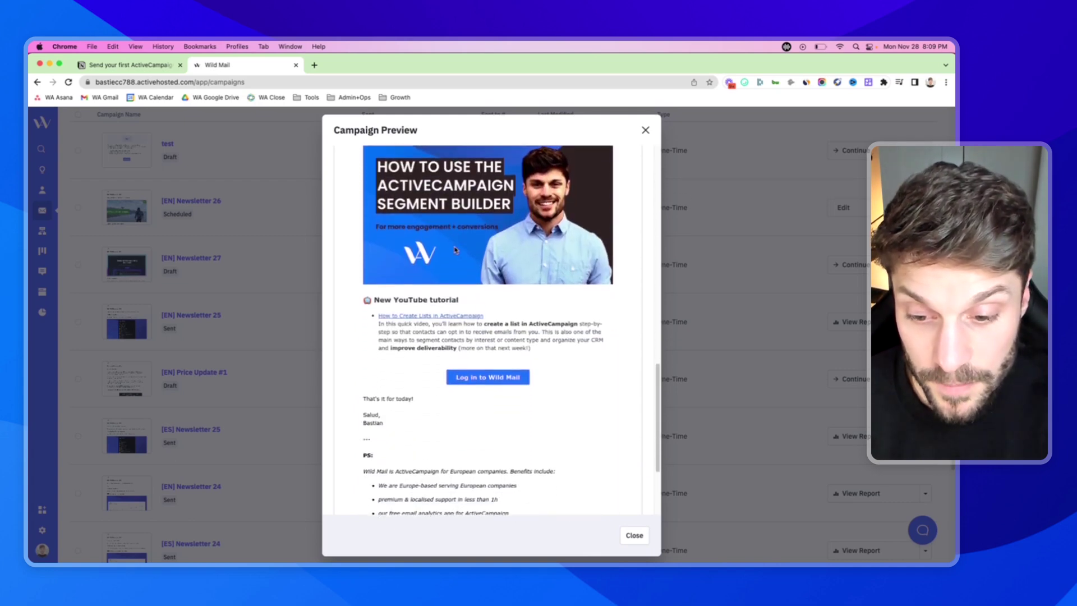
{"action": "scroll", "coordinate": [455, 250], "scroll_direction": "down", "scroll_amount": 4}
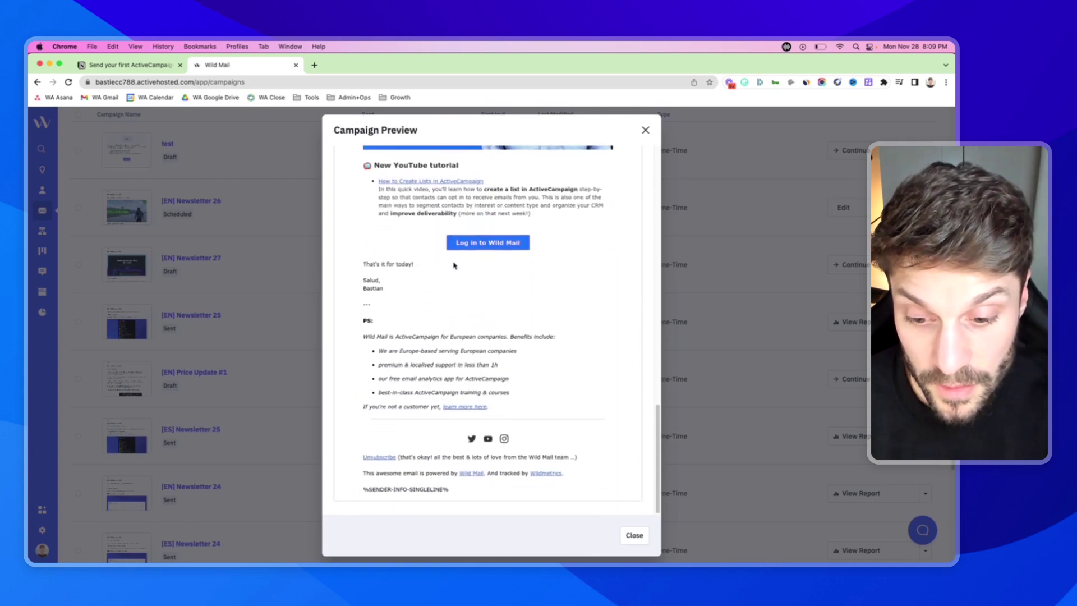
{"action": "scroll", "coordinate": [621, 161], "scroll_direction": "up", "scroll_amount": 4}
{"action": "left_click", "coordinate": [646, 130]}
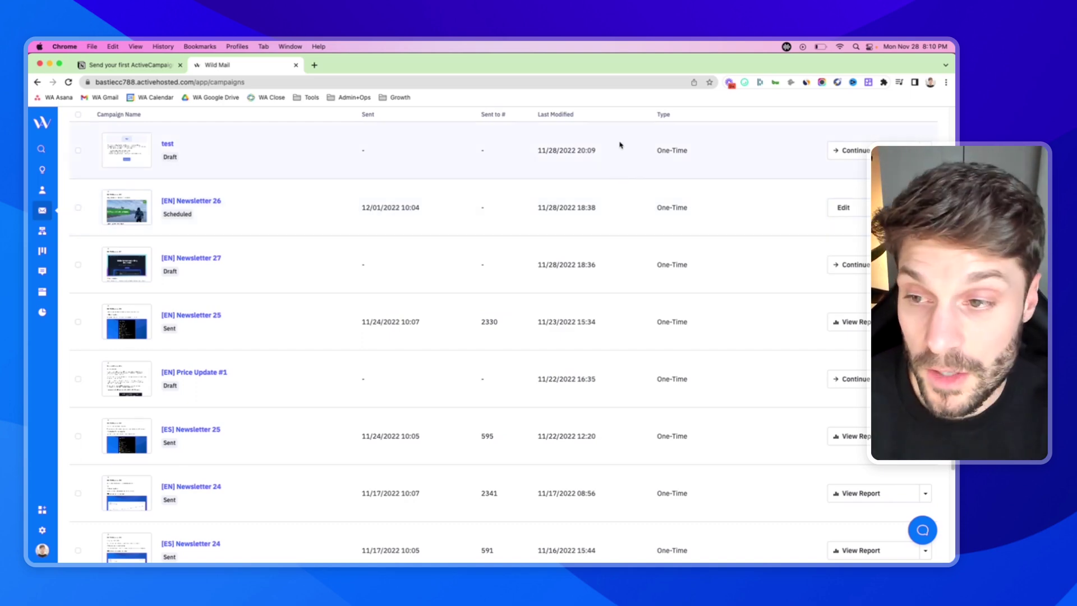
{"action": "scroll", "coordinate": [354, 233], "scroll_direction": "up", "scroll_amount": 4}
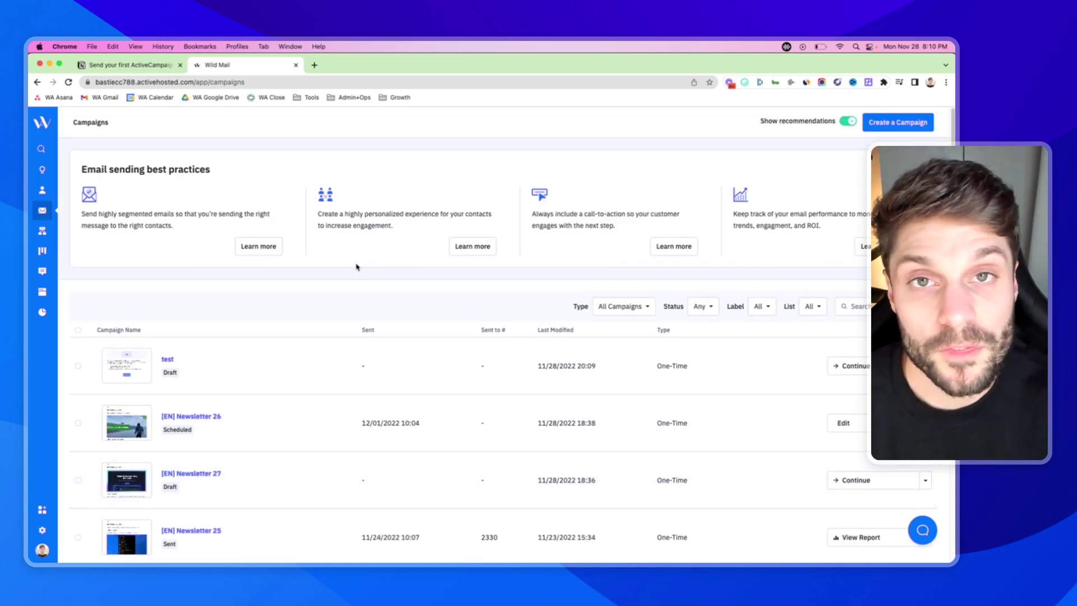